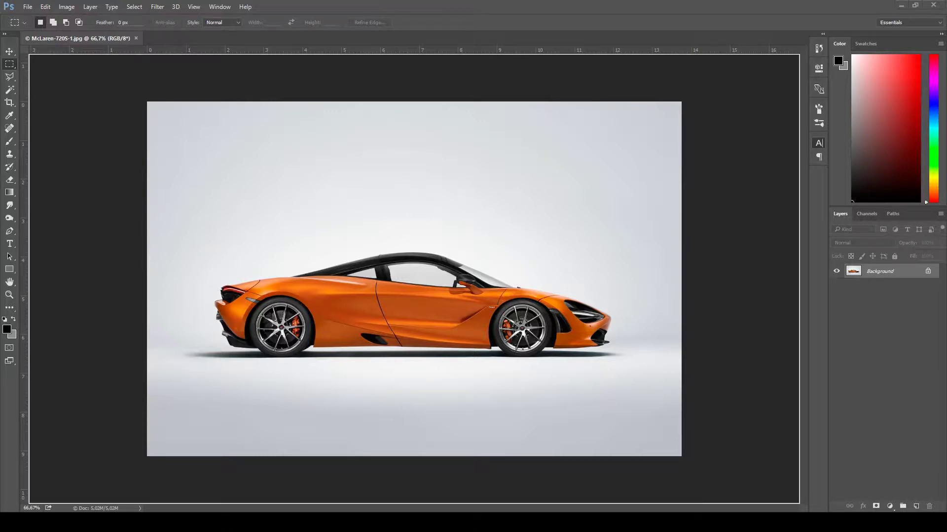
# Place the ADV1-10-TS wheel image over the car photo and set guides at the rim's left and top edges.
pyautogui.moveTo(413, 329); pyautogui.dragTo(413, 329)
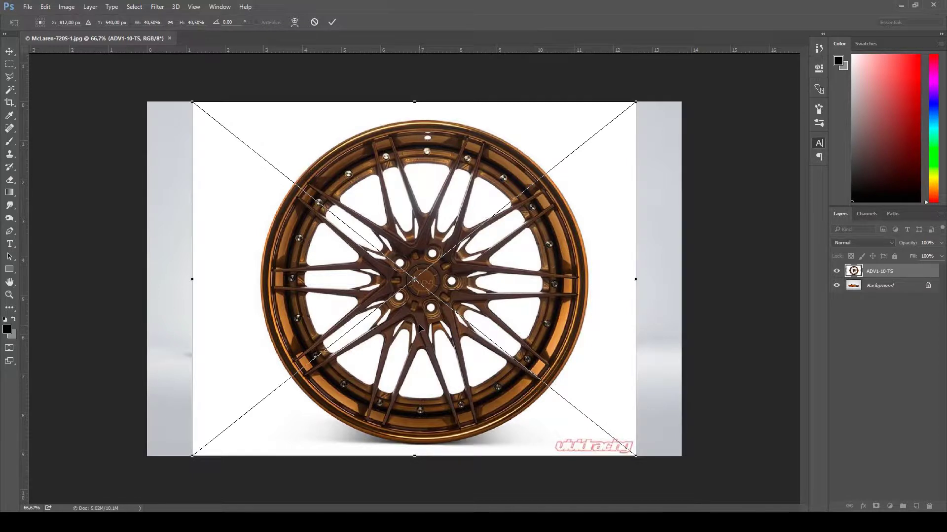
pyautogui.press('Return')
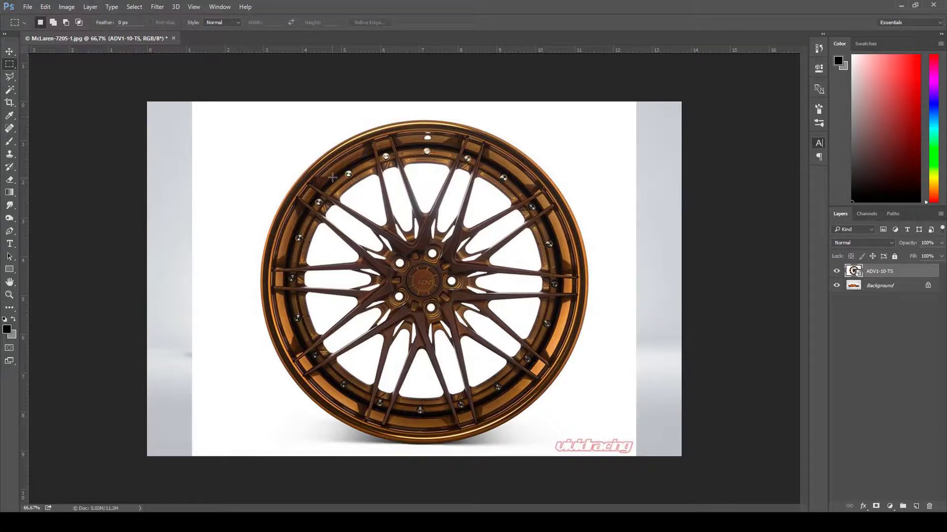
pyautogui.moveTo(22, 158); pyautogui.dragTo(260, 206)
pyautogui.moveTo(27, 186)
pyautogui.mouseDown()
pyautogui.moveTo(57, 185)
pyautogui.moveTo(25, 182)
pyautogui.mouseUp()
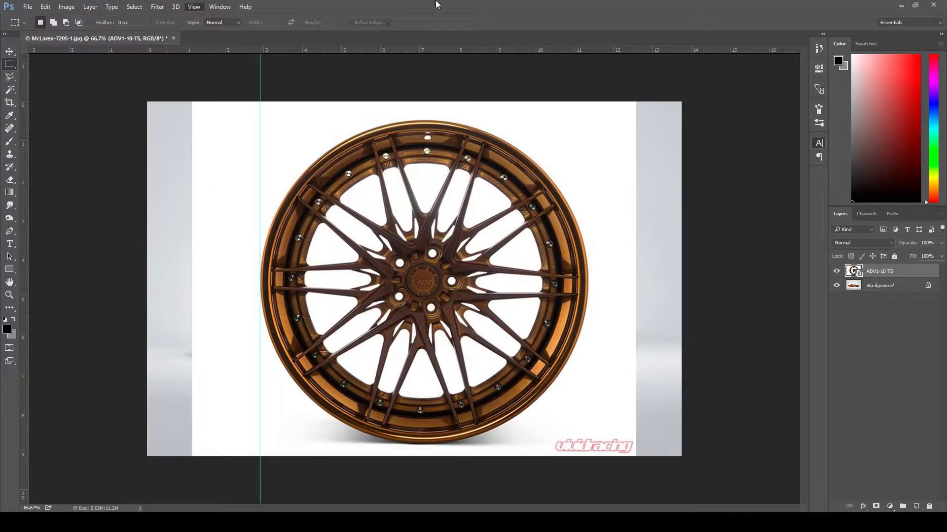
pyautogui.moveTo(418, 49); pyautogui.dragTo(404, 121)
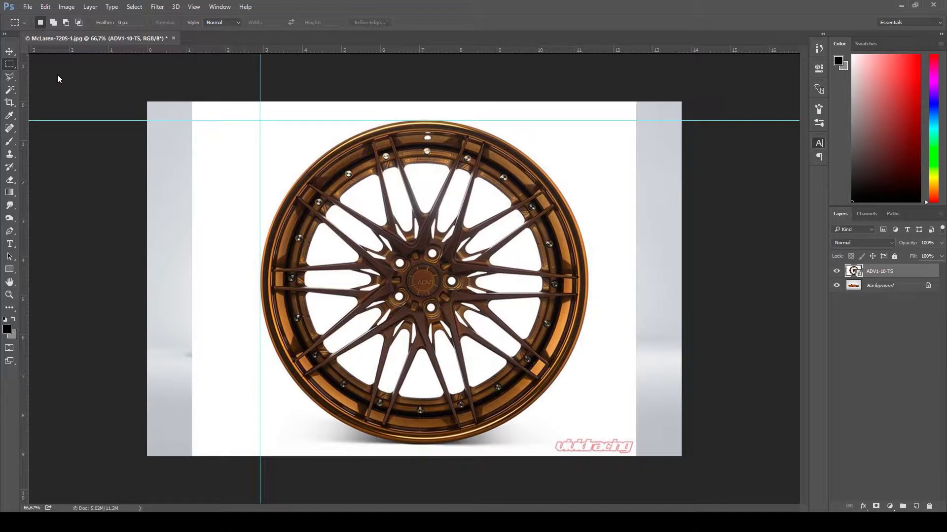
# Select the rim with a circular marquee, copy it to a new layer, and hide the ADV1-10-TS layer.
pyautogui.hotkey('shift', 'm')
pyautogui.moveTo(301, 168); pyautogui.dragTo(585, 444)
pyautogui.moveTo(585, 446); pyautogui.dragTo(585, 443)
pyautogui.moveTo(585, 443); pyautogui.dragTo(586, 443)
pyautogui.hotkey('ctrl', 'j')
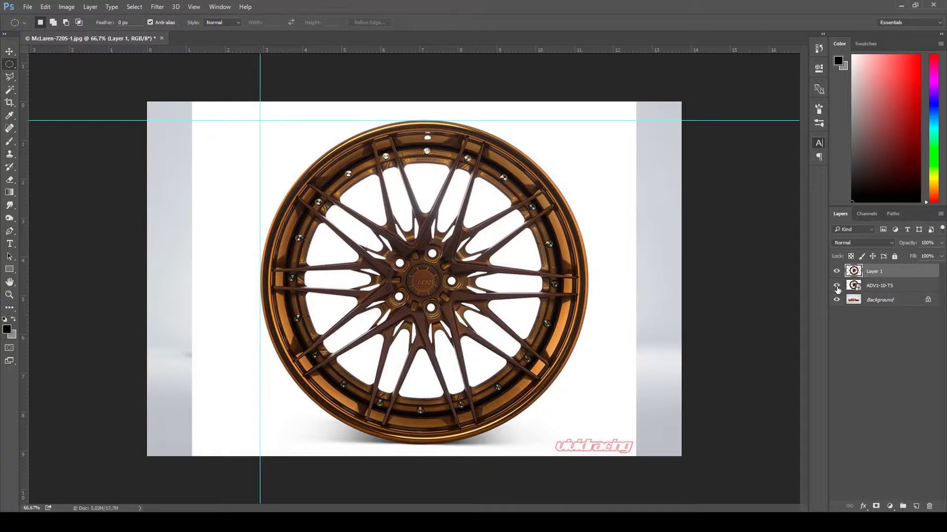
pyautogui.click(837, 286)
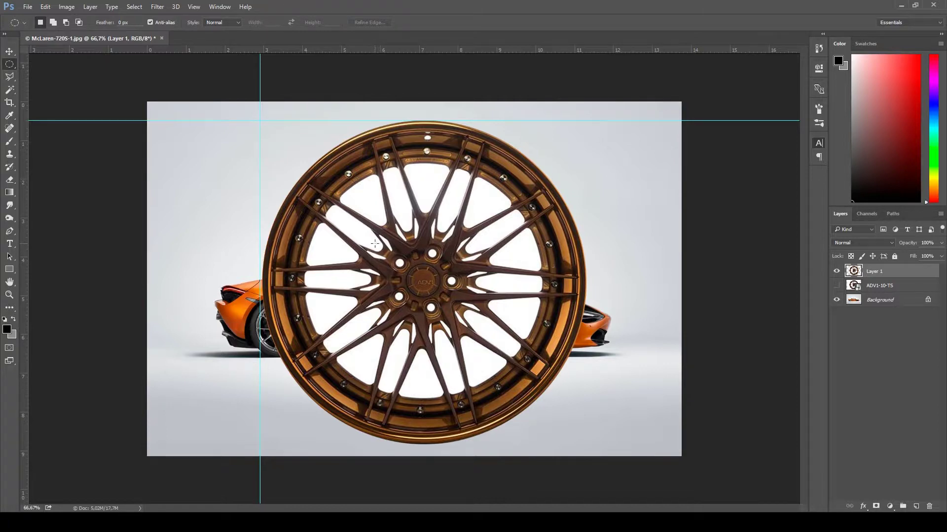
# Select all the white gaps between the rim's spokes with the Magic Wand at a tolerance of 30.
pyautogui.click(12, 93)
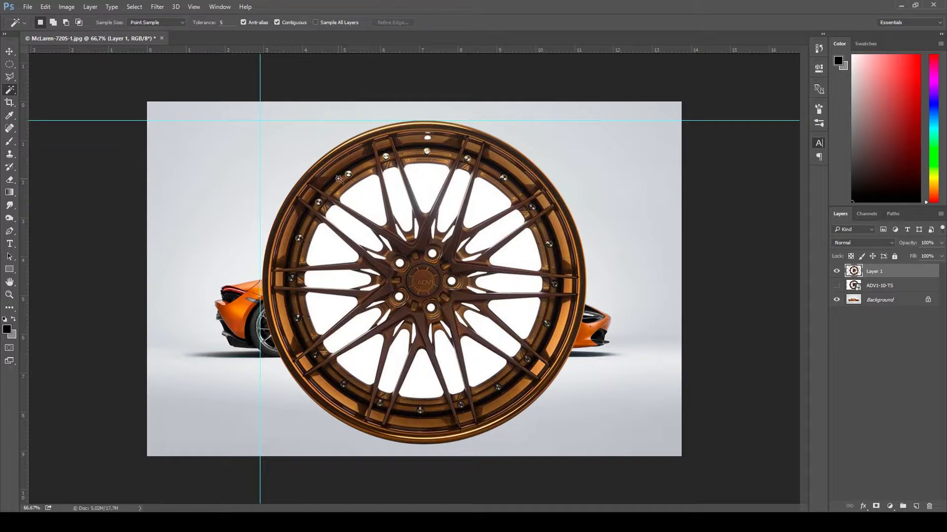
pyautogui.click(371, 203)
pyautogui.moveTo(202, 22); pyautogui.dragTo(215, 22)
pyautogui.press('shift')
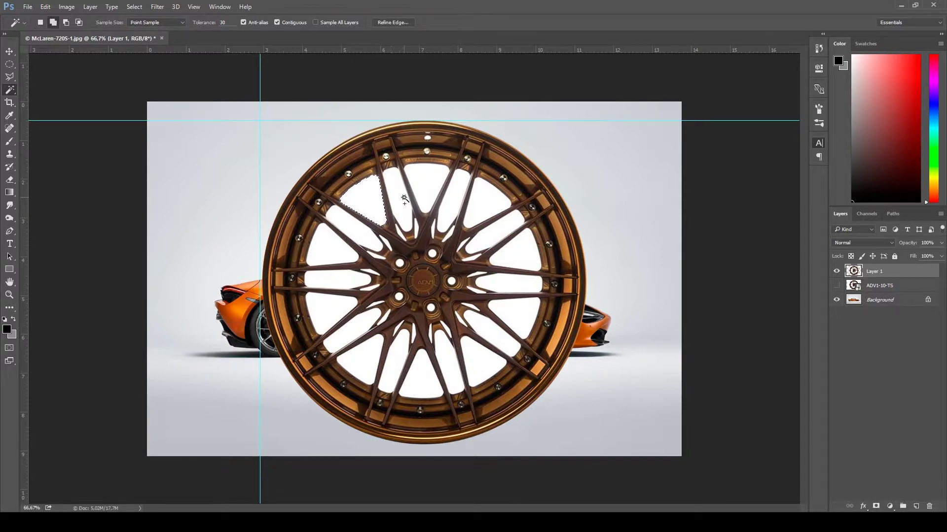
pyautogui.click(398, 202)
pyautogui.click(426, 190)
pyautogui.click(456, 197)
pyautogui.click(489, 204)
pyautogui.click(499, 230)
pyautogui.click(518, 253)
pyautogui.click(513, 282)
pyautogui.click(514, 310)
pyautogui.click(376, 256)
pyautogui.click(387, 244)
pyautogui.click(401, 233)
pyautogui.click(416, 229)
pyautogui.click(433, 231)
pyautogui.click(448, 234)
pyautogui.click(464, 243)
pyautogui.click(471, 258)
pyautogui.click(478, 274)
pyautogui.click(477, 290)
pyautogui.click(470, 307)
pyautogui.click(459, 318)
pyautogui.click(446, 329)
pyautogui.click(431, 333)
pyautogui.click(413, 334)
pyautogui.click(387, 317)
pyautogui.click(369, 290)
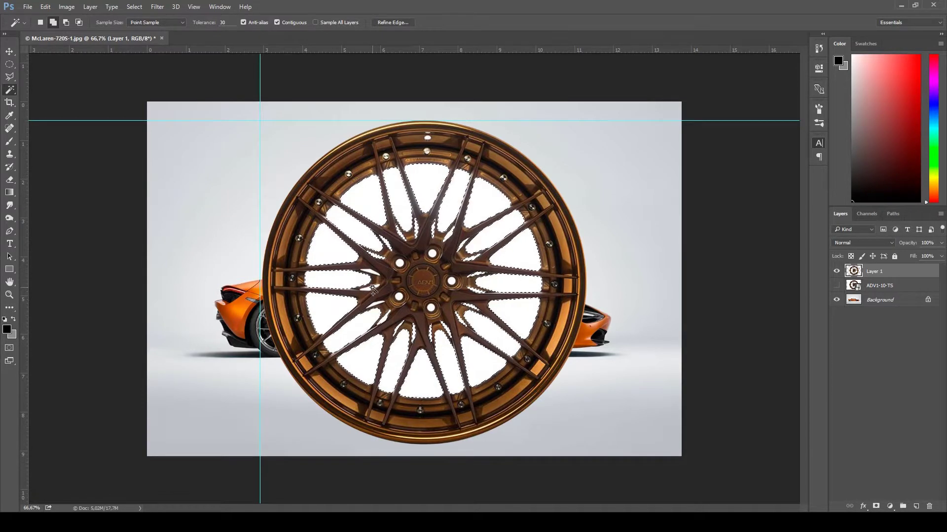
pyautogui.click(373, 302)
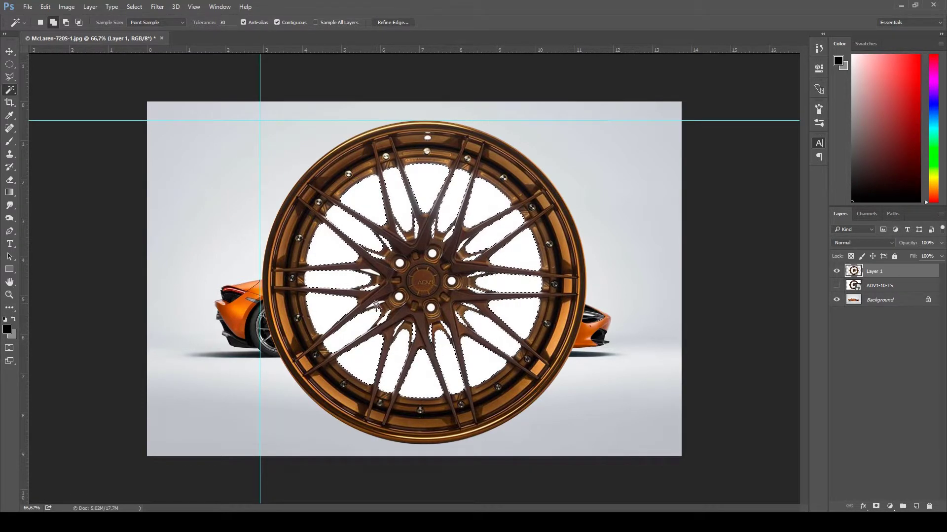
pyautogui.click(372, 270)
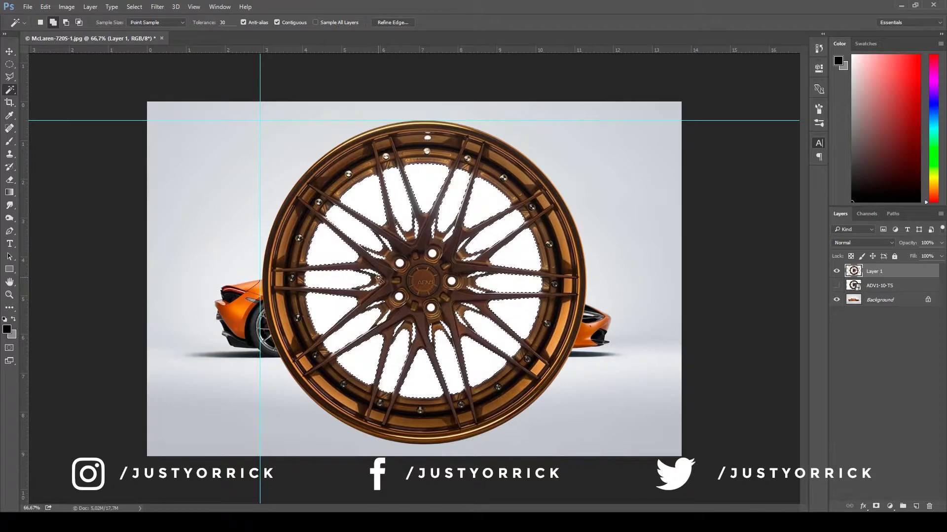
# Refine the edge of the spoke-gap selection, delete the white areas from the rim layer, and deselect.
pyautogui.click(398, 22)
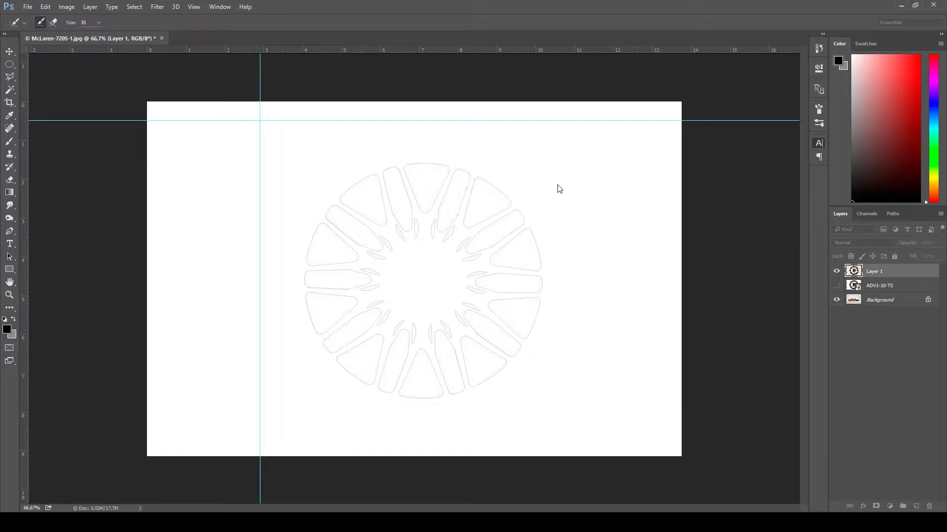
pyautogui.click(561, 247)
pyautogui.moveTo(579, 247); pyautogui.dragTo(576, 243)
pyautogui.click(597, 335)
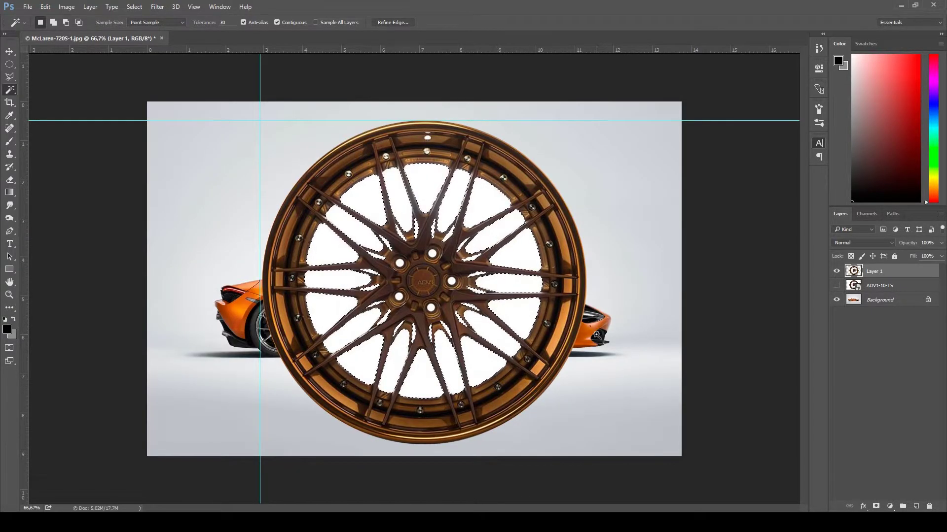
pyautogui.press('Delete')
pyautogui.hotkey('ctrl', 'd')
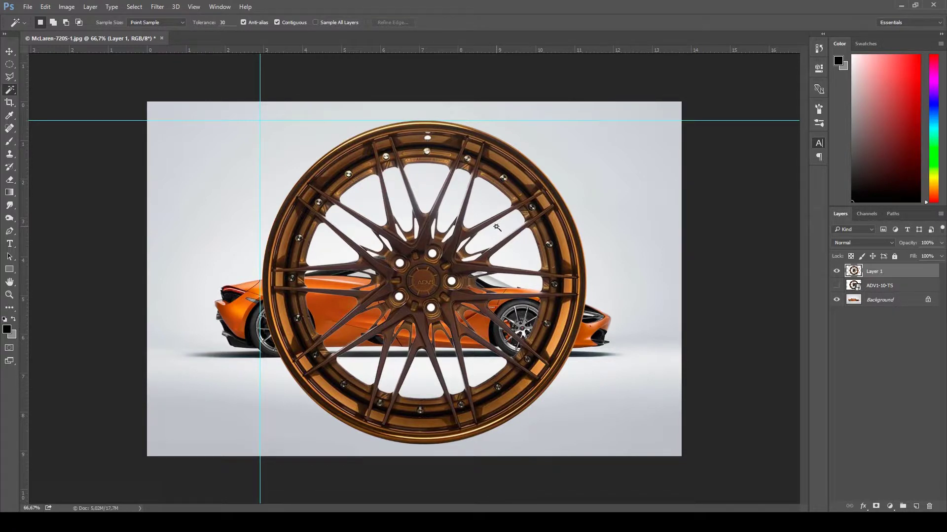
# Scale the rim proportionally to about 21% and position it near the car's rear wheel.
pyautogui.hotkey('ctrl', 't')
pyautogui.moveTo(541, 214)
pyautogui.mouseDown()
pyautogui.moveTo(566, 200)
pyautogui.moveTo(554, 211)
pyautogui.moveTo(561, 221)
pyautogui.moveTo(556, 205)
pyautogui.mouseUp()
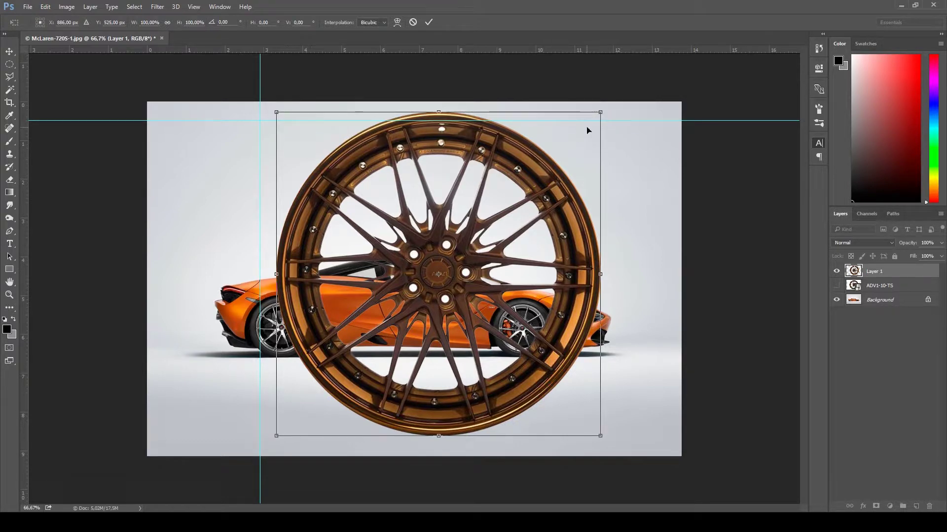
pyautogui.moveTo(602, 109); pyautogui.dragTo(374, 381)
pyautogui.moveTo(372, 384); pyautogui.dragTo(298, 337)
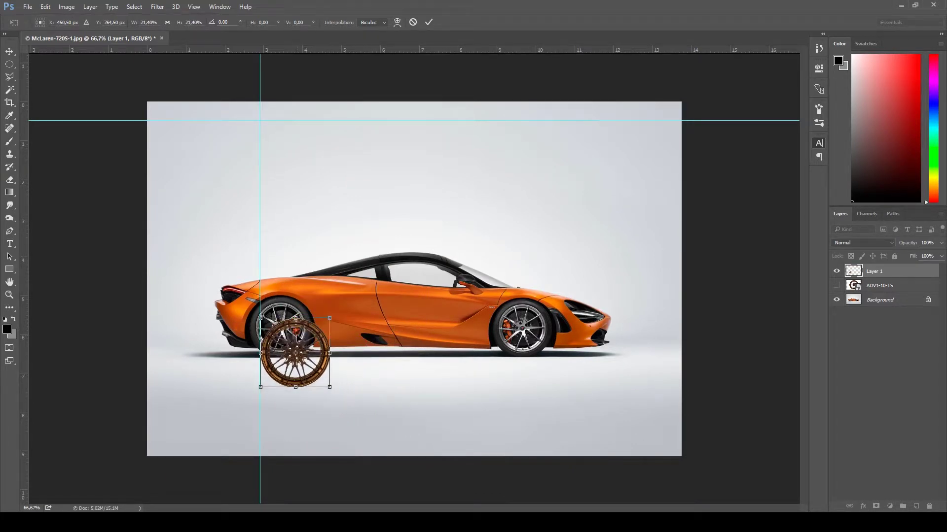
# Fit the rim over the car's rear wheel at about 15.3% scale and apply the transform.
pyautogui.hotkey('ctrl', '+')
pyautogui.hotkey('ctrl', '+')
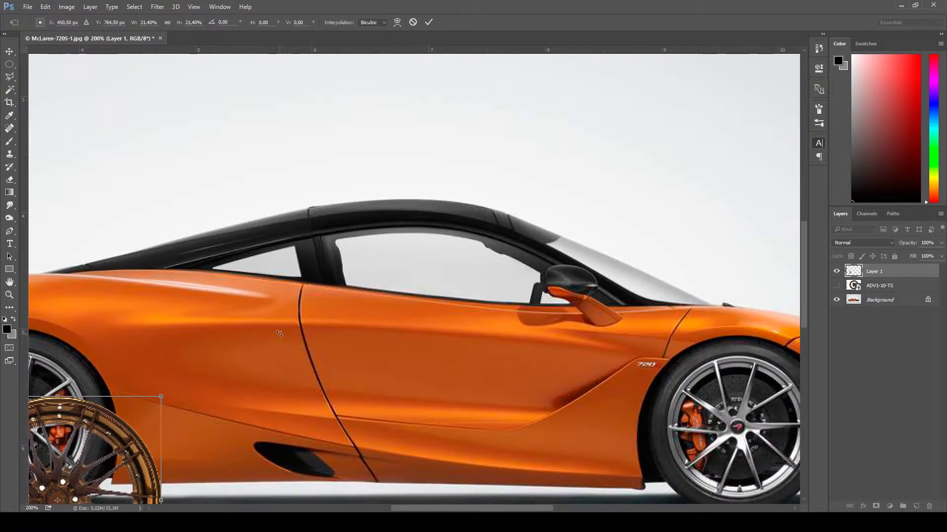
pyautogui.moveTo(212, 324); pyautogui.dragTo(507, 200)
pyautogui.moveTo(431, 236); pyautogui.dragTo(462, 211)
pyautogui.moveTo(369, 303); pyautogui.dragTo(355, 256)
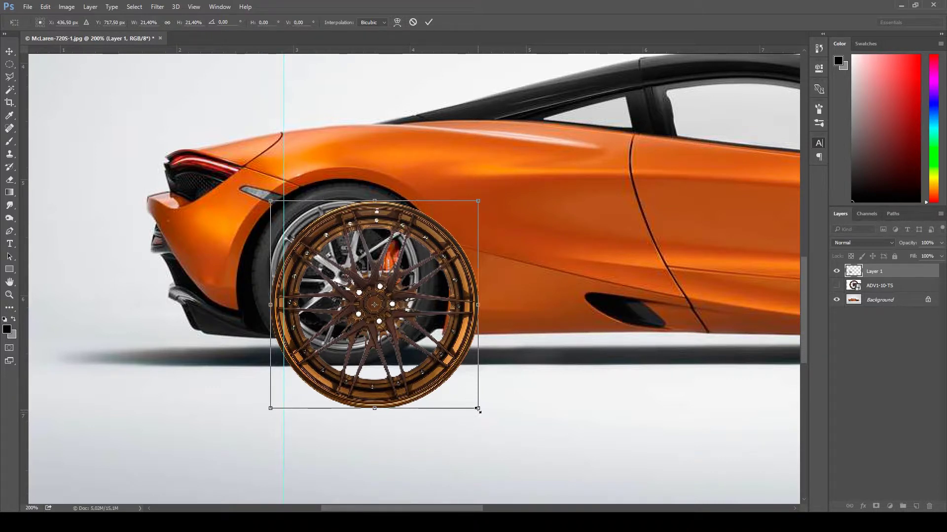
pyautogui.moveTo(481, 411); pyautogui.dragTo(411, 357)
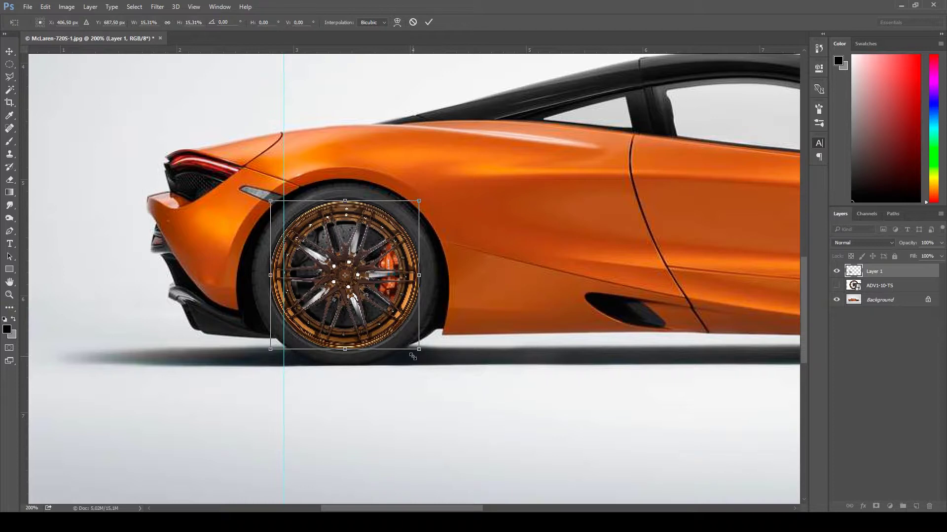
pyautogui.press('Return')
pyautogui.press('w')
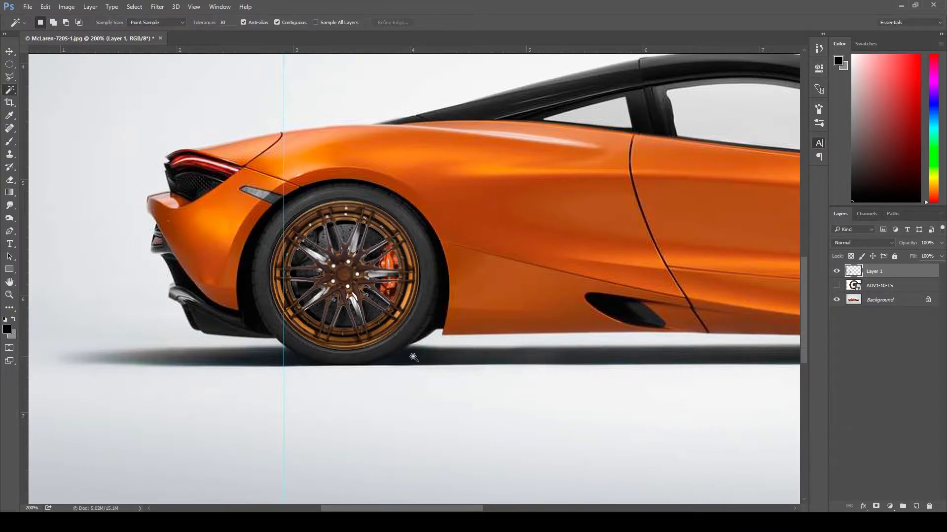
# Add a new layer beneath the rim and draw a black circle on it covering the old rear wheel rim.
pyautogui.hotkey('ctrl', '-')
pyautogui.hotkey('ctrl', '-')
pyautogui.hotkey('ctrl', '+')
pyautogui.hotkey('ctrl', '+')
pyautogui.moveTo(387, 403); pyautogui.dragTo(509, 345)
pyautogui.moveTo(304, 338); pyautogui.dragTo(475, 298)
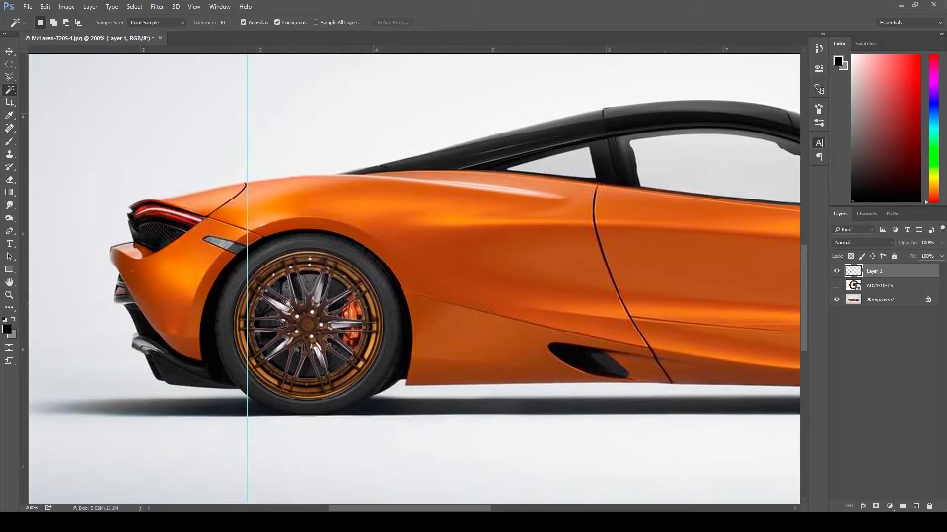
pyautogui.click(870, 288)
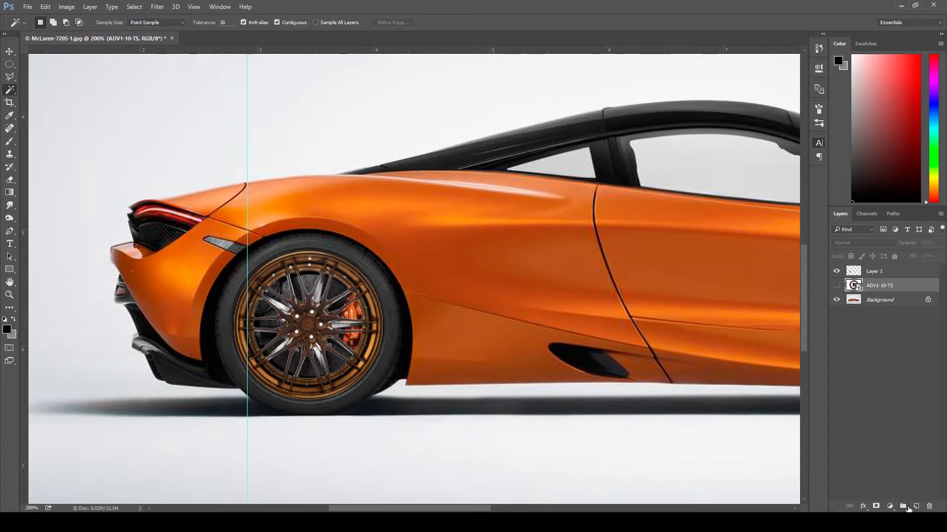
pyautogui.click(913, 507)
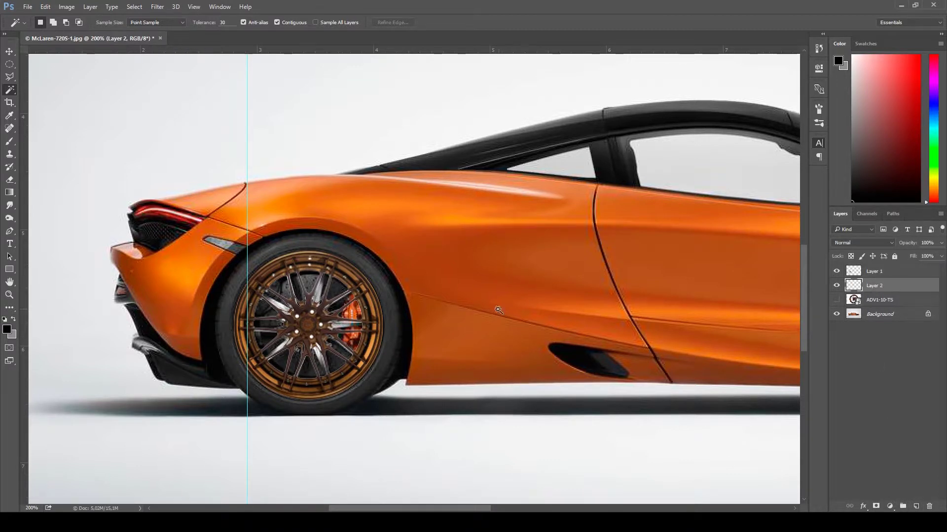
pyautogui.click(10, 270)
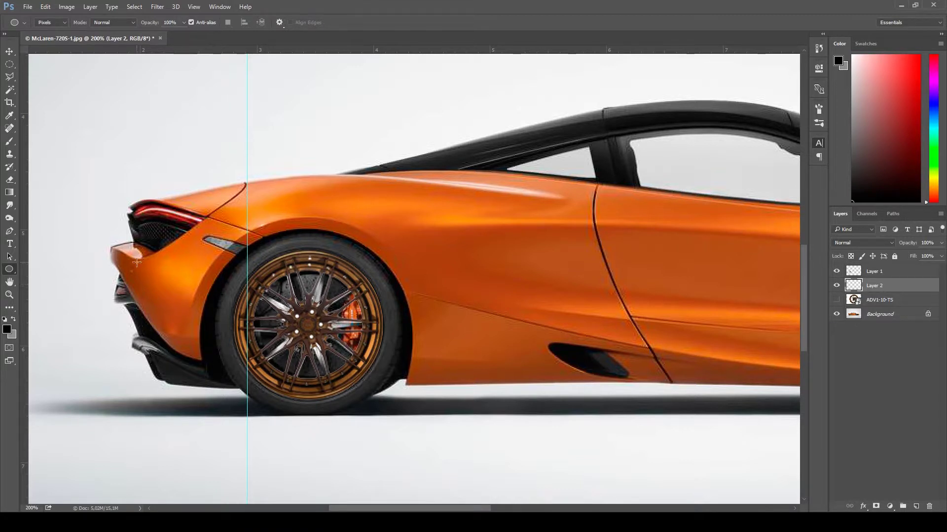
pyautogui.moveTo(238, 251); pyautogui.dragTo(386, 390)
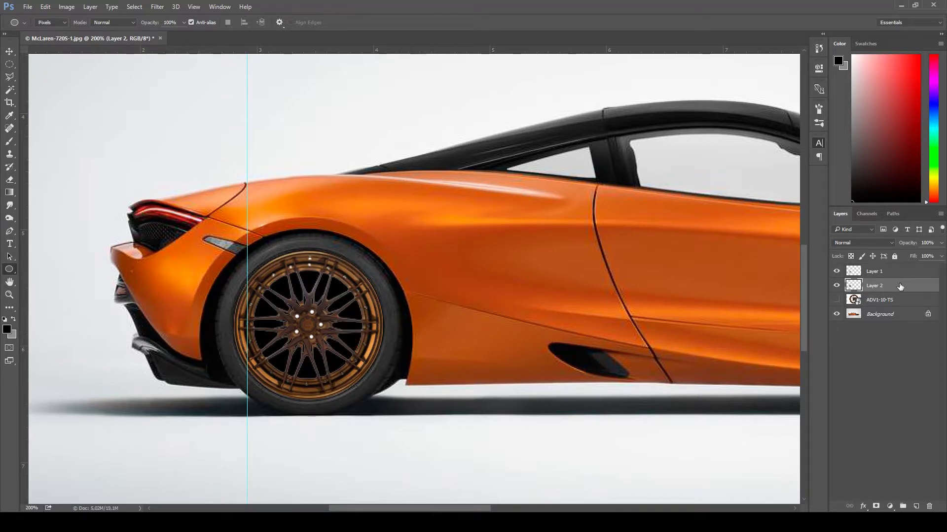
# Name the rim layer Rim and duplicate the rim and its black backing circle onto the car's front wheel.
pyautogui.moveTo(602, 321); pyautogui.dragTo(389, 265)
pyautogui.press('v')
pyautogui.moveTo(118, 257)
pyautogui.mouseDown()
pyautogui.moveTo(174, 255)
pyautogui.moveTo(395, 290)
pyautogui.moveTo(126, 255)
pyautogui.mouseUp()
pyautogui.moveTo(632, 306); pyautogui.dragTo(434, 278)
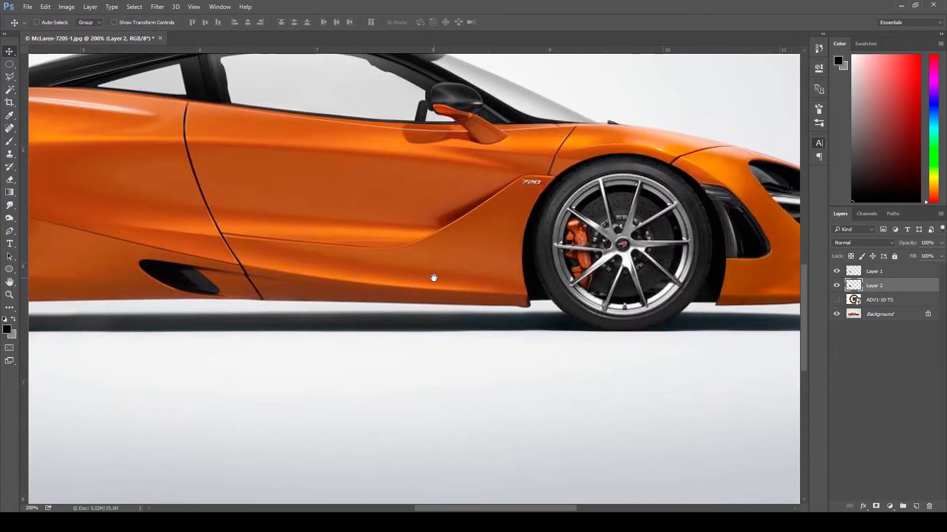
pyautogui.hotkey('ctrl', '-')
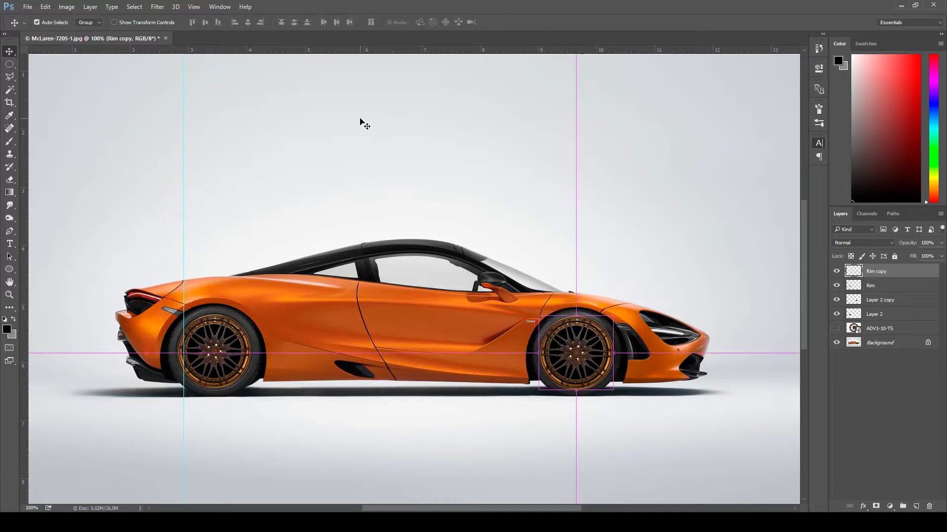
# Paste the Lexus brake disc image as a new layer and move it clear of the car's rear wheel.
pyautogui.hotkey('ctrl', 'v')
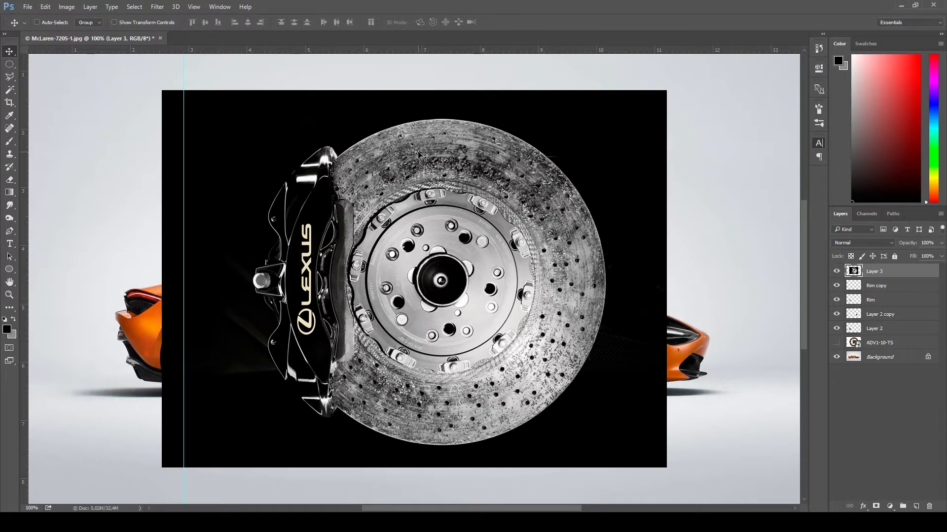
pyautogui.moveTo(215, 272); pyautogui.dragTo(353, 253)
pyautogui.moveTo(502, 254); pyautogui.dragTo(424, 252)
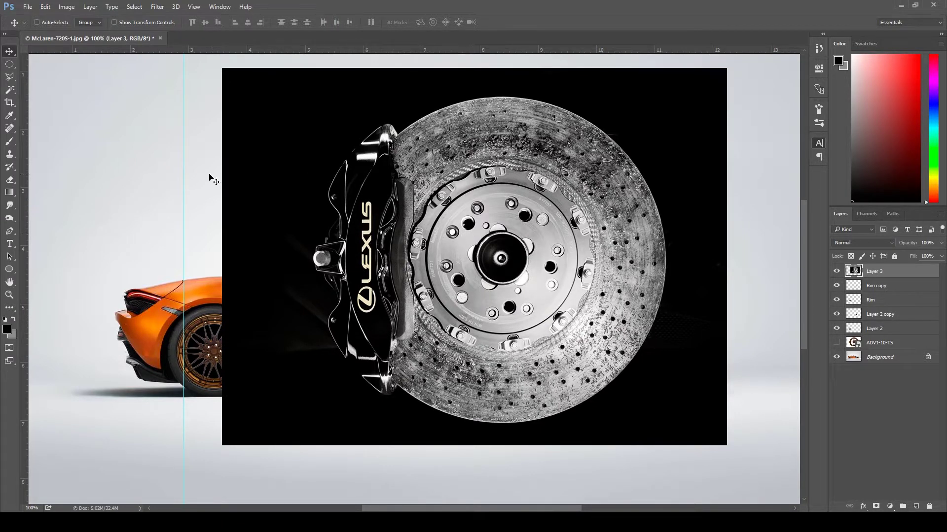
# Trace the outer edge of the brake disc with a curved Pen tool path, ending at the caliper's lower end.
pyautogui.click(11, 232)
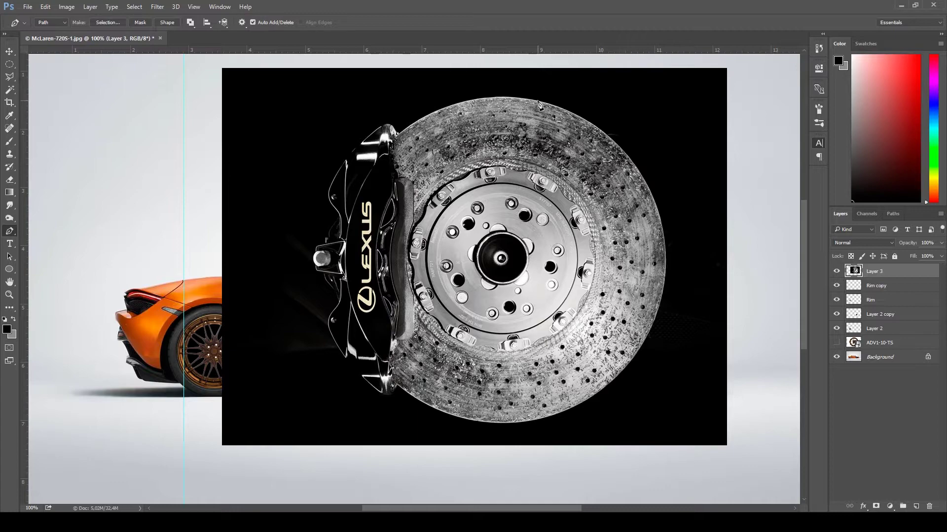
pyautogui.moveTo(538, 100); pyautogui.dragTo(621, 117)
pyautogui.scroll(2, 481, 72)
pyautogui.hotkey('ctrl', 'z')
pyautogui.moveTo(582, 151); pyautogui.dragTo(436, 102)
pyautogui.moveTo(598, 339); pyautogui.dragTo(616, 376)
pyautogui.keyDown('alt'); pyautogui.click(599, 339); pyautogui.keyUp('alt')
pyautogui.scroll(-3, 599, 340)
pyautogui.moveTo(484, 350); pyautogui.dragTo(426, 445)
pyautogui.keyDown('alt'); pyautogui.click(485, 350); pyautogui.keyUp('alt')
pyautogui.moveTo(345, 431); pyautogui.dragTo(249, 436)
pyautogui.keyDown('alt'); pyautogui.click(346, 432); pyautogui.keyUp('alt')
pyautogui.moveTo(223, 391); pyautogui.dragTo(162, 343)
pyautogui.keyDown('alt'); pyautogui.click(223, 390); pyautogui.keyUp('alt')
# Continue the pen path around the brake caliper's outline and close it at the starting point on the disc.
pyautogui.click(216, 400)
pyautogui.click(200, 397)
pyautogui.moveTo(199, 397); pyautogui.dragTo(188, 390)
pyautogui.moveTo(148, 321); pyautogui.dragTo(718, 187)
pyautogui.keyDown('alt'); pyautogui.click(148, 321); pyautogui.keyUp('alt')
pyautogui.hotkey('ctrl', '+')
pyautogui.hotkey('ctrl', '+')
pyautogui.moveTo(260, 250); pyautogui.dragTo(269, 242)
pyautogui.keyDown('alt'); pyautogui.click(260, 250); pyautogui.keyUp('alt')
pyautogui.moveTo(271, 215); pyautogui.dragTo(248, 177)
pyautogui.keyDown('alt'); pyautogui.click(271, 215); pyautogui.keyUp('alt')
pyautogui.moveTo(229, 140); pyautogui.dragTo(350, 240)
pyautogui.click(331, 236)
pyautogui.moveTo(324, 178); pyautogui.dragTo(345, 324)
pyautogui.moveTo(373, 311); pyautogui.dragTo(403, 307)
pyautogui.keyDown('alt'); pyautogui.click(374, 310); pyautogui.keyUp('alt')
pyautogui.moveTo(394, 257); pyautogui.dragTo(418, 285)
pyautogui.keyDown('alt'); pyautogui.click(394, 257); pyautogui.keyUp('alt')
pyautogui.moveTo(403, 210); pyautogui.dragTo(368, 315)
pyautogui.moveTo(498, 182); pyautogui.dragTo(601, 105)
pyautogui.keyDown('alt'); pyautogui.click(498, 181); pyautogui.keyUp('alt')
pyautogui.moveTo(533, 185); pyautogui.dragTo(544, 197)
pyautogui.click(546, 205)
pyautogui.hotkey('ctrl', '-')
pyautogui.hotkey('ctrl', '-')
pyautogui.hotkey('ctrl', '-')
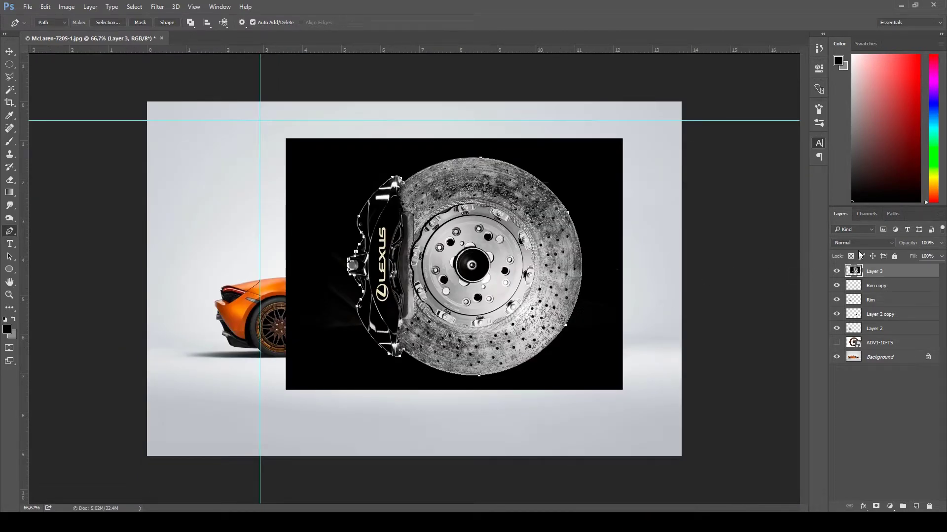
# Load the work path as a selection and copy the brake disc and caliper to a new layer.
pyautogui.click(893, 215)
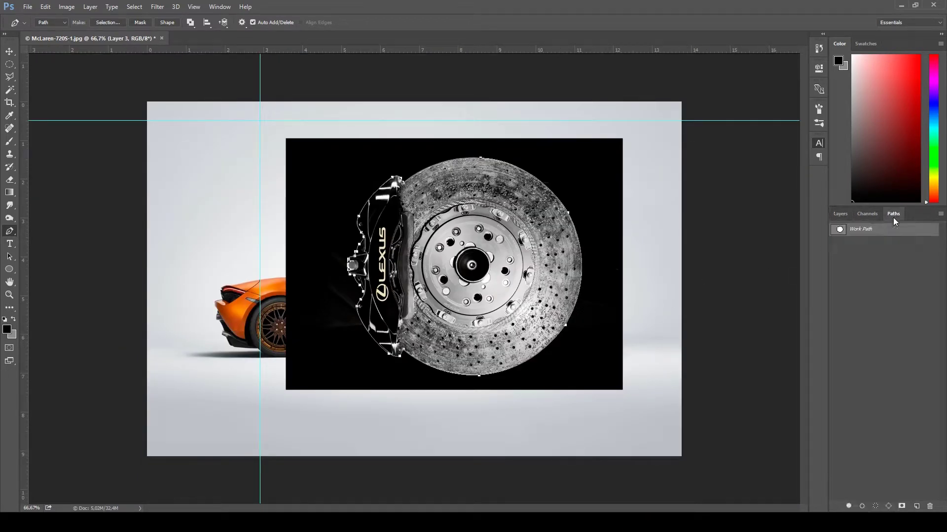
pyautogui.keyDown('ctrl'); pyautogui.click(839, 231); pyautogui.keyUp('ctrl')
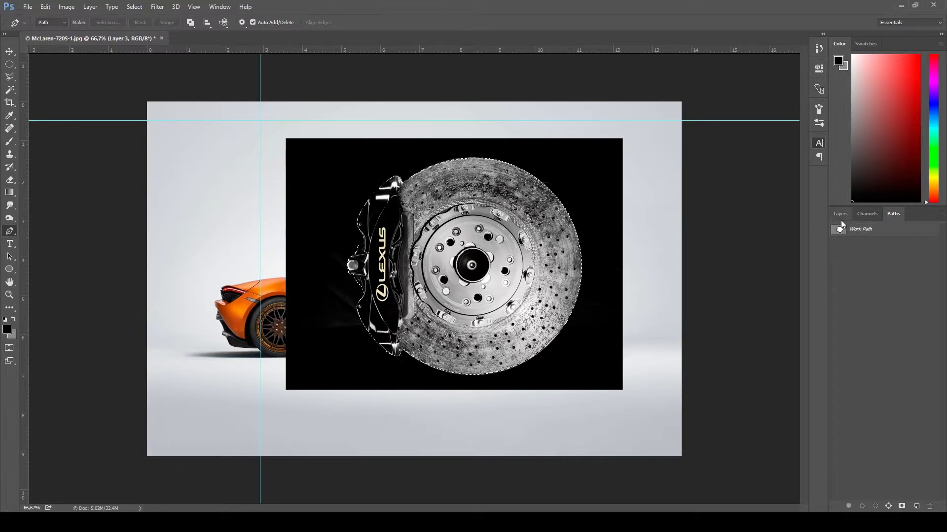
pyautogui.click(840, 214)
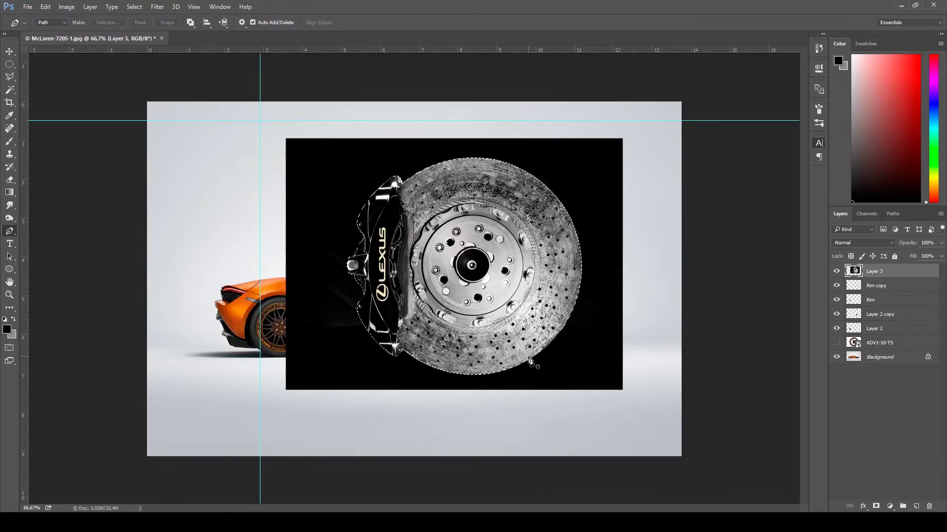
pyautogui.hotkey('ctrl', 'j')
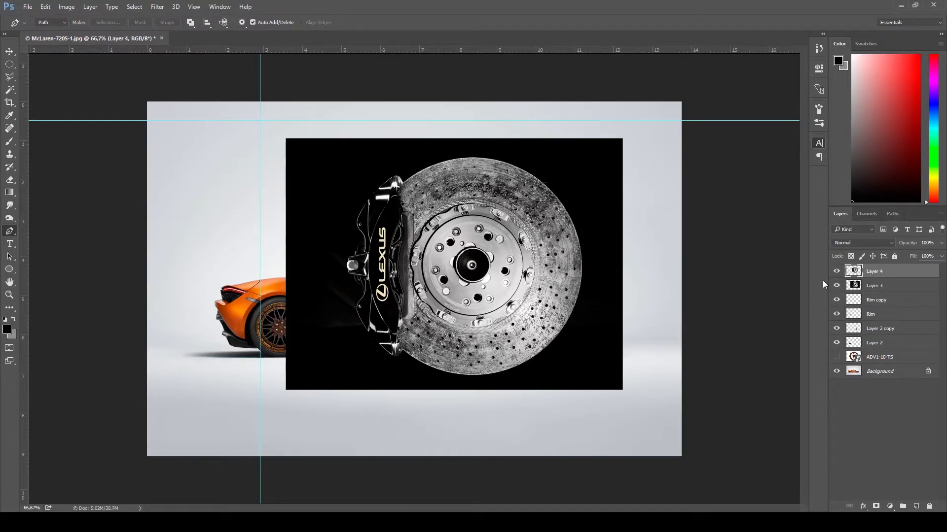
# Hide the original brake disc image layer and move the cut-out disc and caliper over toward the car's rear half.
pyautogui.click(836, 286)
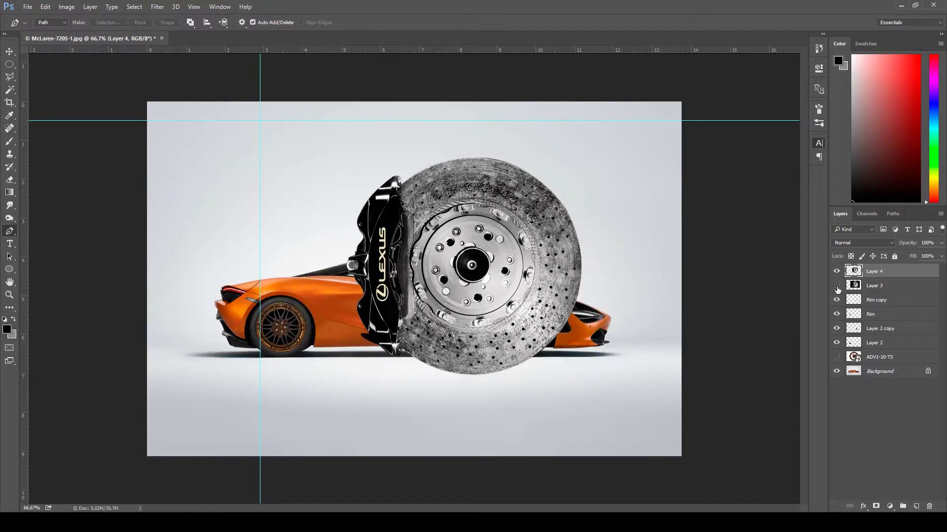
pyautogui.press('v')
pyautogui.moveTo(484, 201); pyautogui.dragTo(418, 237)
# Draw a polygonal lasso selection around the LEXUS lettering and logo on the brake caliper.
pyautogui.hotkey('ctrl', '+')
pyautogui.hotkey('ctrl', '+')
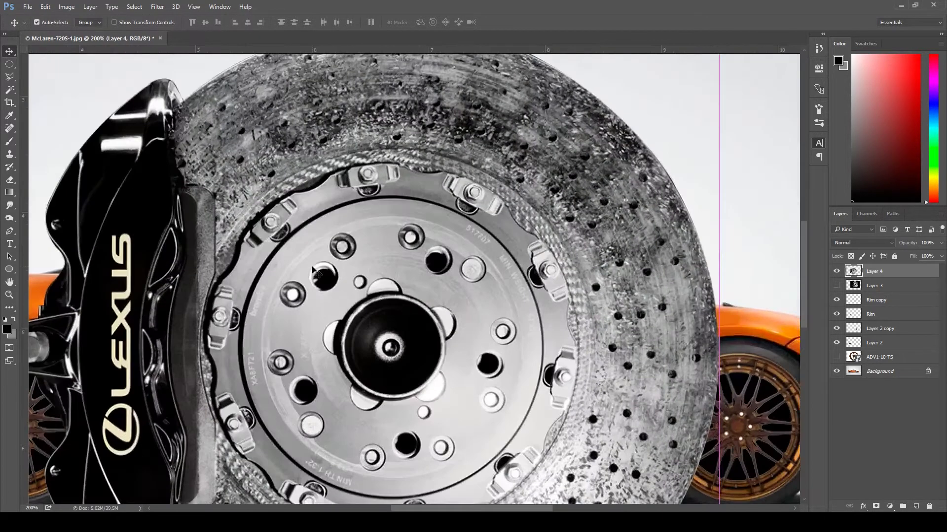
pyautogui.moveTo(326, 236); pyautogui.dragTo(489, 168)
pyautogui.moveTo(306, 181); pyautogui.dragTo(363, 166)
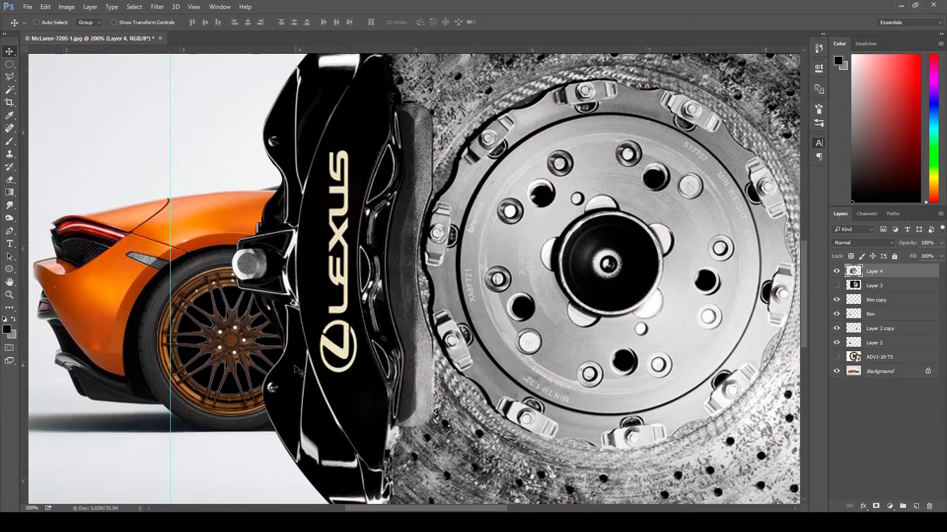
pyautogui.click(9, 78)
pyautogui.click(331, 140)
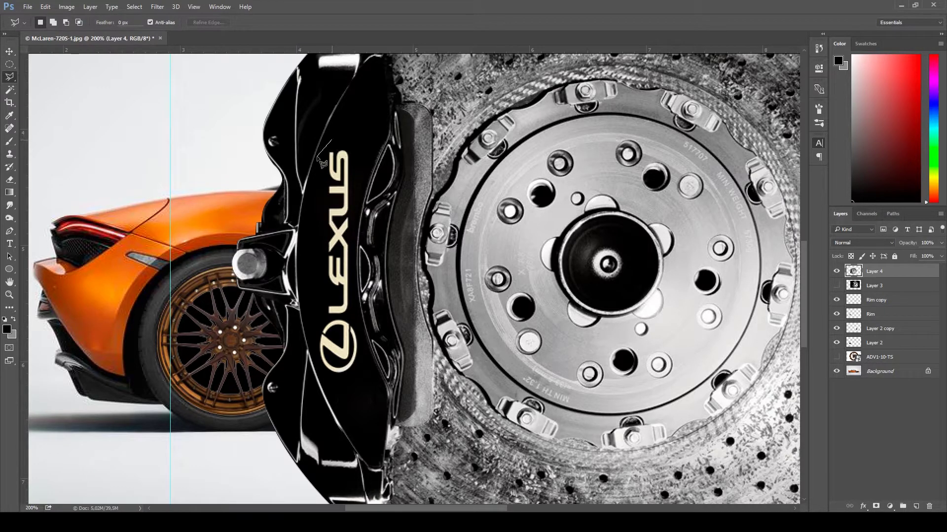
pyautogui.click(314, 261)
pyautogui.click(309, 325)
pyautogui.click(319, 364)
pyautogui.click(347, 394)
pyautogui.click(363, 367)
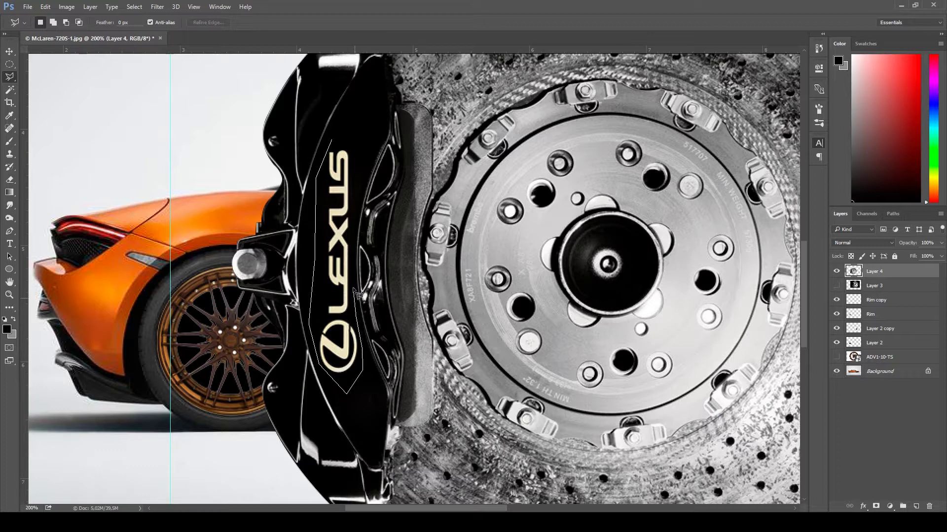
pyautogui.click(350, 134)
pyautogui.click(334, 141)
# Cover the selected LEXUS lettering with a black pixel rectangle and clear the selection.
pyautogui.click(13, 270)
pyautogui.click(44, 271)
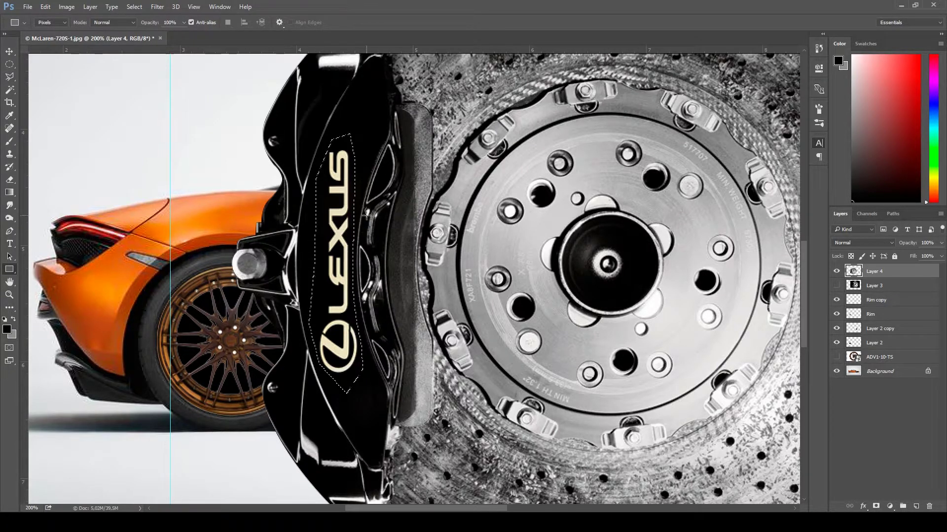
pyautogui.moveTo(408, 117); pyautogui.dragTo(286, 410)
pyautogui.hotkey('ctrl', 'd')
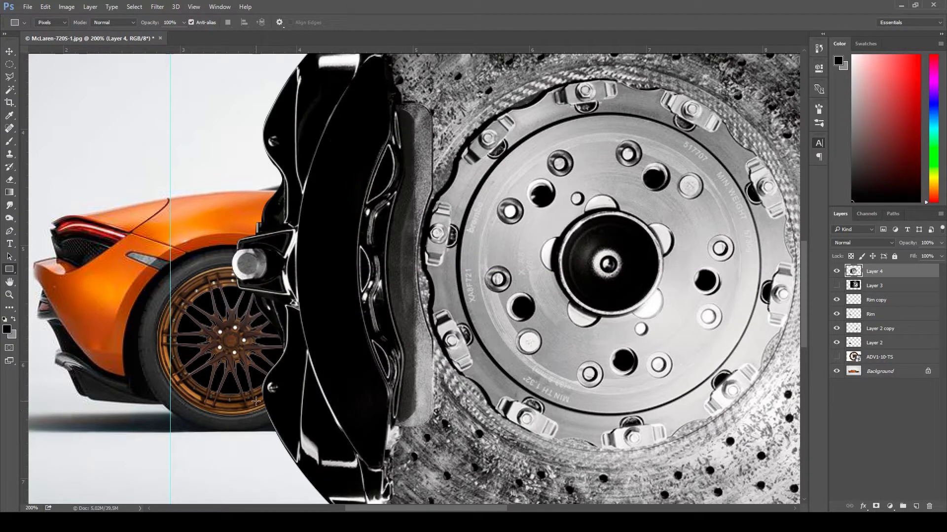
# Free-transform the cut-out brake disc and caliper down to about 19% of its size.
pyautogui.hotkey('ctrl', '-')
pyautogui.hotkey('ctrl', '-')
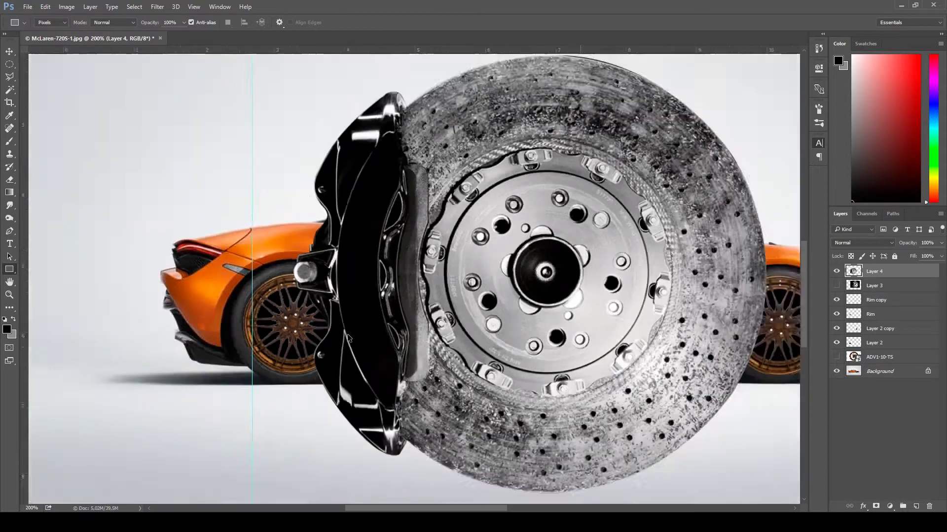
pyautogui.hotkey('ctrl', 't')
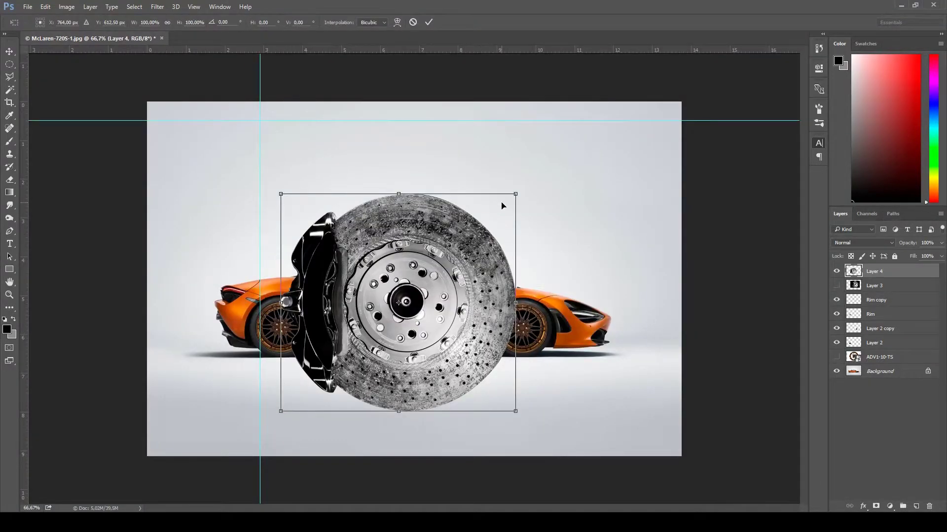
pyautogui.moveTo(518, 192); pyautogui.dragTo(547, 173)
pyautogui.hotkey('ctrl', '+')
pyautogui.hotkey('ctrl', '+')
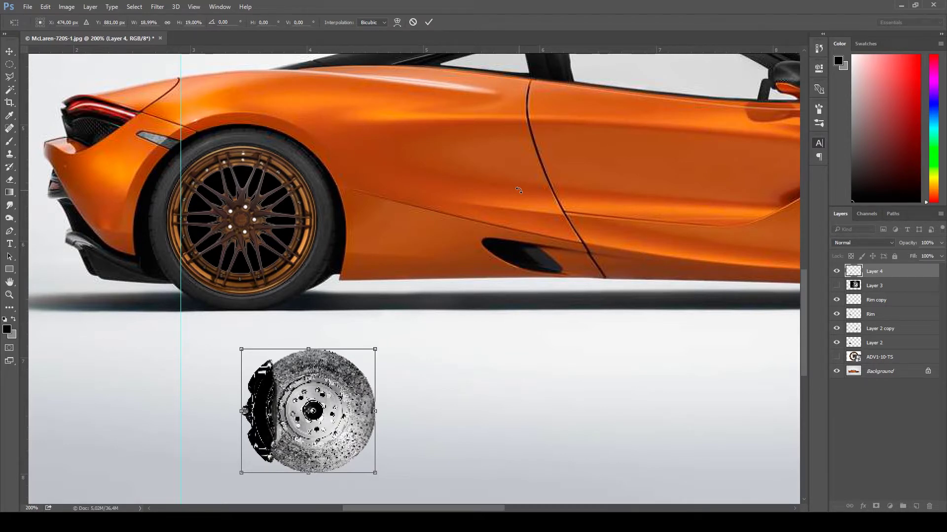
# Shrink the brake a little more, centre it on the rear wheel, and place its layer beneath the Rim layer.
pyautogui.moveTo(333, 383); pyautogui.dragTo(284, 195)
pyautogui.moveTo(331, 163); pyautogui.dragTo(301, 191)
pyautogui.moveTo(266, 222); pyautogui.dragTo(261, 212)
pyautogui.press('Up')
pyautogui.press('Up')
pyautogui.press('Up')
pyautogui.press('Up')
pyautogui.press('Left')
pyautogui.press('Left')
pyautogui.press('Left')
pyautogui.press('Left')
pyautogui.press('Up')
pyautogui.press('Return')
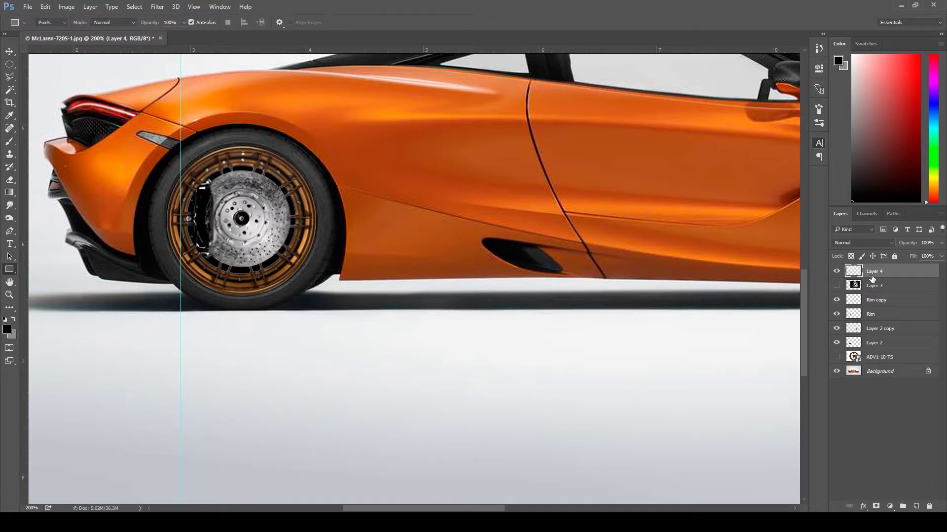
pyautogui.moveTo(875, 274); pyautogui.dragTo(882, 320)
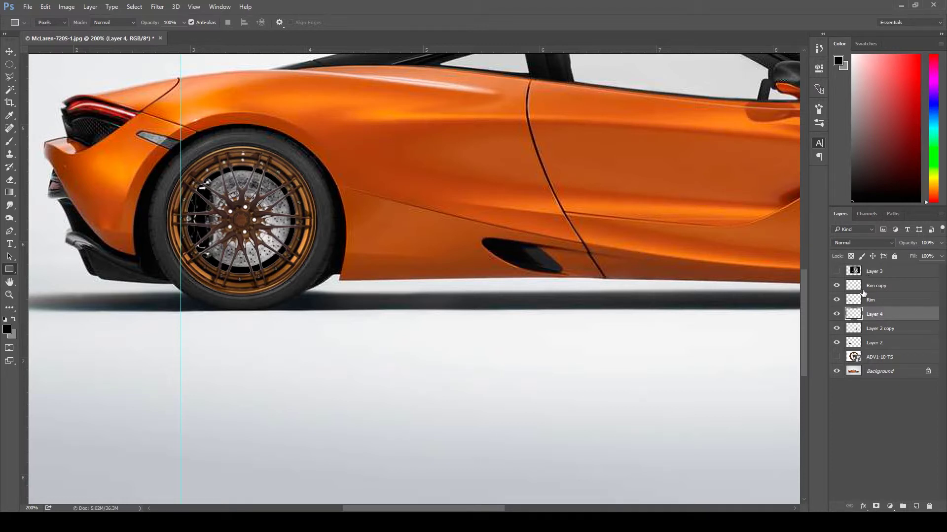
# Duplicate the rear brake layer and rotate the copy 180 degrees so the caliper sits on the opposite side.
pyautogui.moveTo(869, 316); pyautogui.dragTo(916, 507)
pyautogui.hotkey('ctrl', 't')
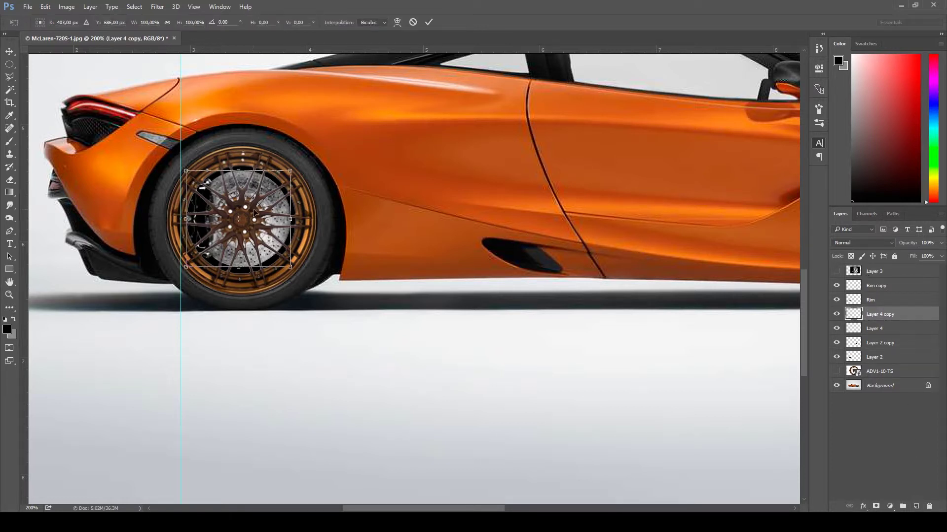
pyautogui.moveTo(274, 132); pyautogui.dragTo(263, 304)
pyautogui.moveTo(166, 312); pyautogui.dragTo(175, 304)
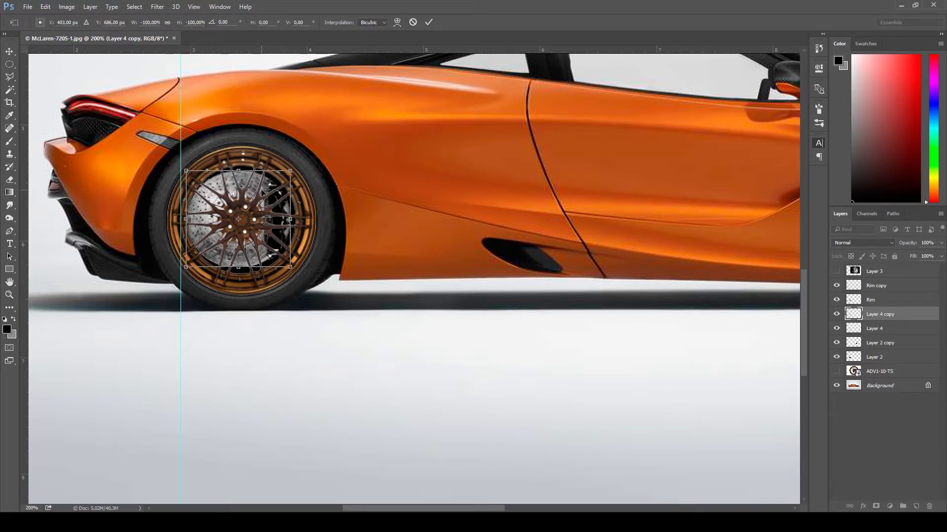
# Move the rotated brake copy onto the front wheel, centred behind its rim.
pyautogui.moveTo(270, 196); pyautogui.dragTo(505, 224)
pyautogui.moveTo(584, 245); pyautogui.dragTo(573, 220)
pyautogui.press('Right')
pyautogui.press('Return')
pyautogui.hotkey('ctrl', '-')
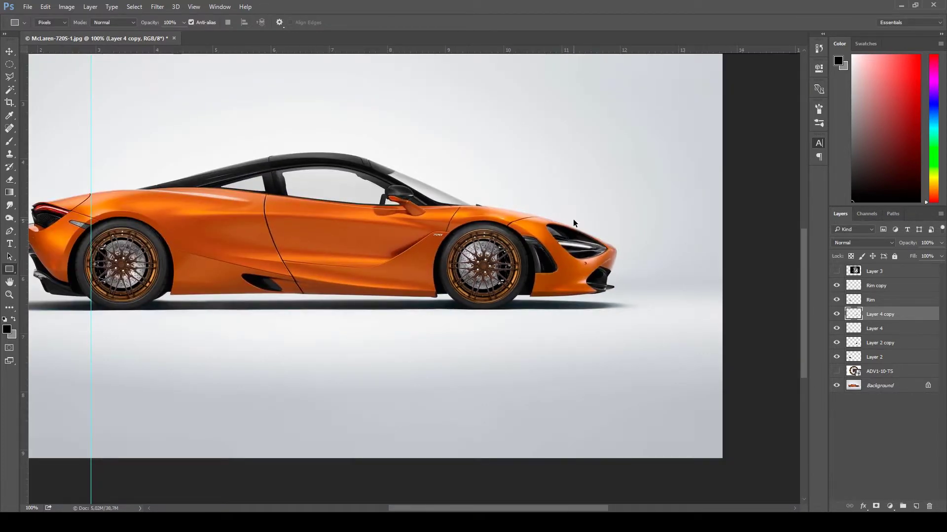
# Scale the front brake copy down to about 92% around its centre.
pyautogui.hotkey('ctrl', '-')
pyautogui.hotkey('ctrl', 't')
pyautogui.moveTo(540, 311); pyautogui.dragTo(538, 313)
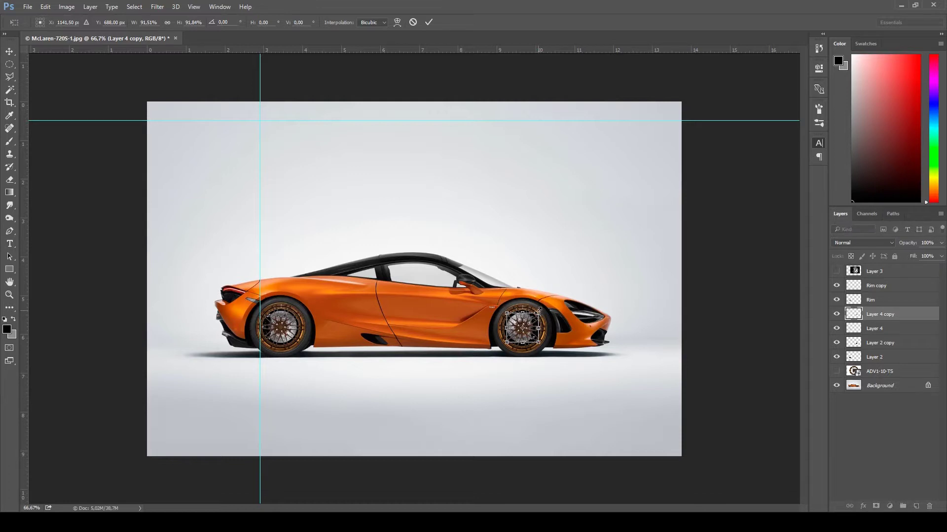
pyautogui.press('Return')
# Scale the rear brake on Layer 4 down to about 94% around its centre.
pyautogui.click(846, 329)
pyautogui.hotkey('ctrl', 't')
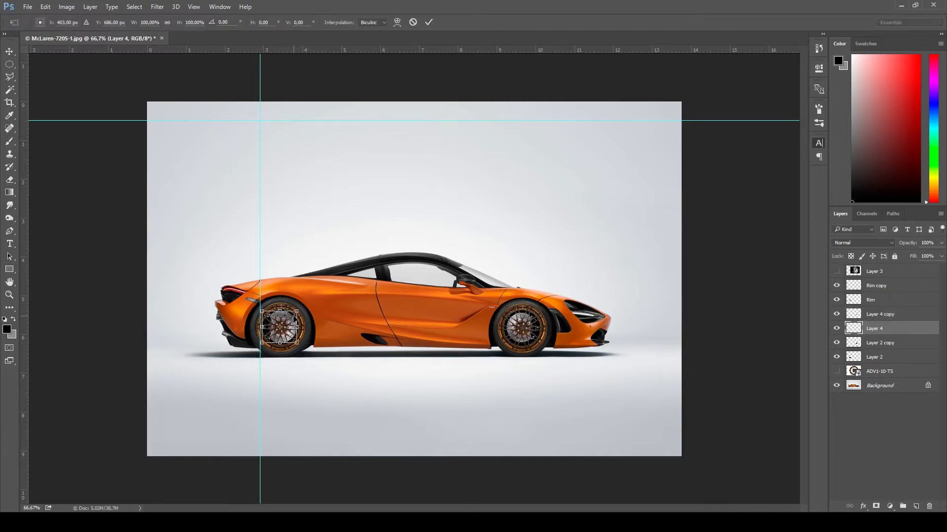
pyautogui.moveTo(297, 311); pyautogui.dragTo(295, 311)
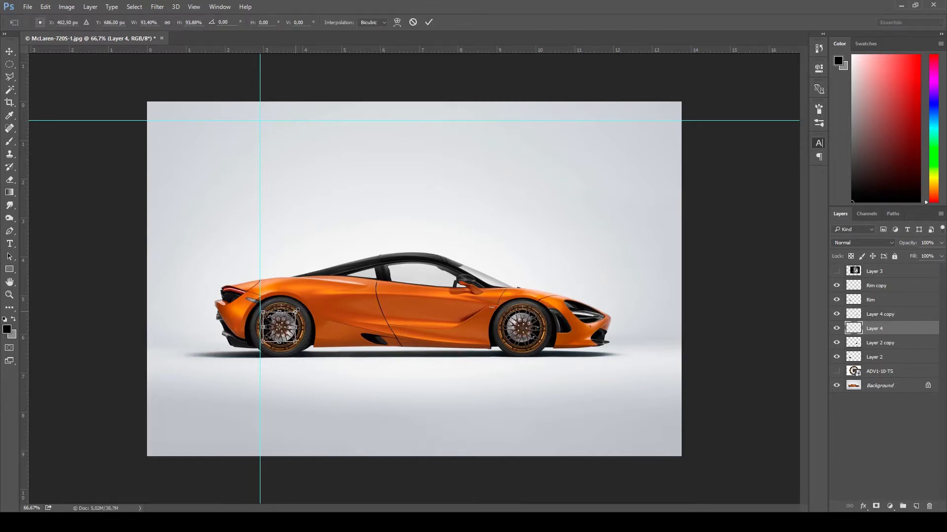
pyautogui.press('Return')
# Darken and mute the gold colour of both rims by adjusting the Rim copy and Rim layers.
pyautogui.press('u')
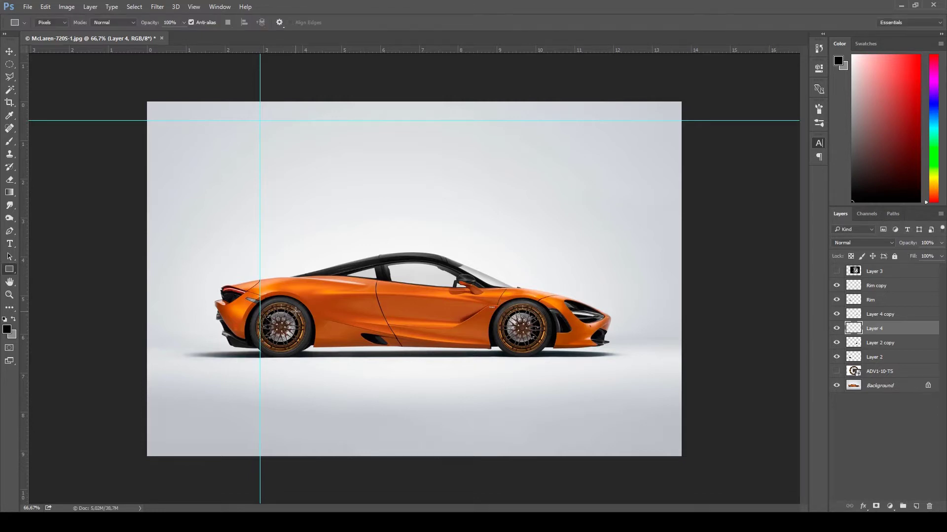
pyautogui.hotkey('ctrl', '1')
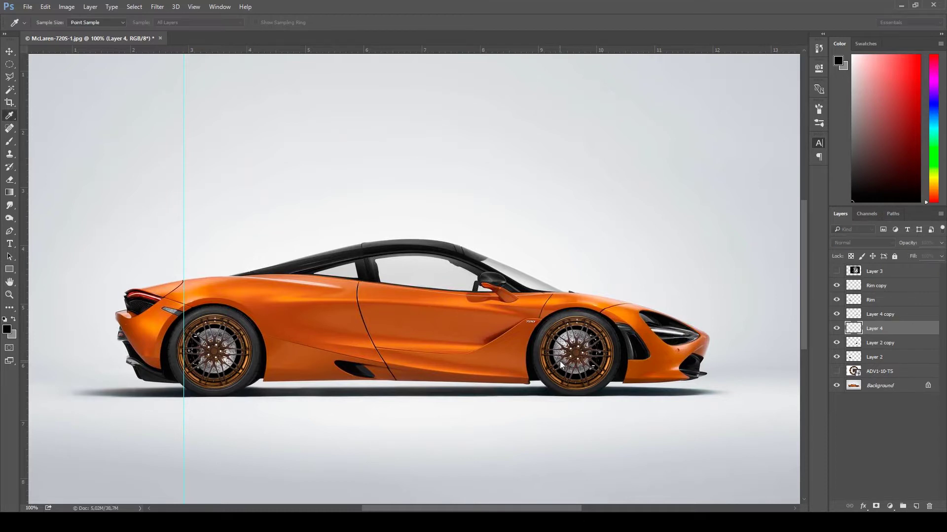
pyautogui.click(874, 287)
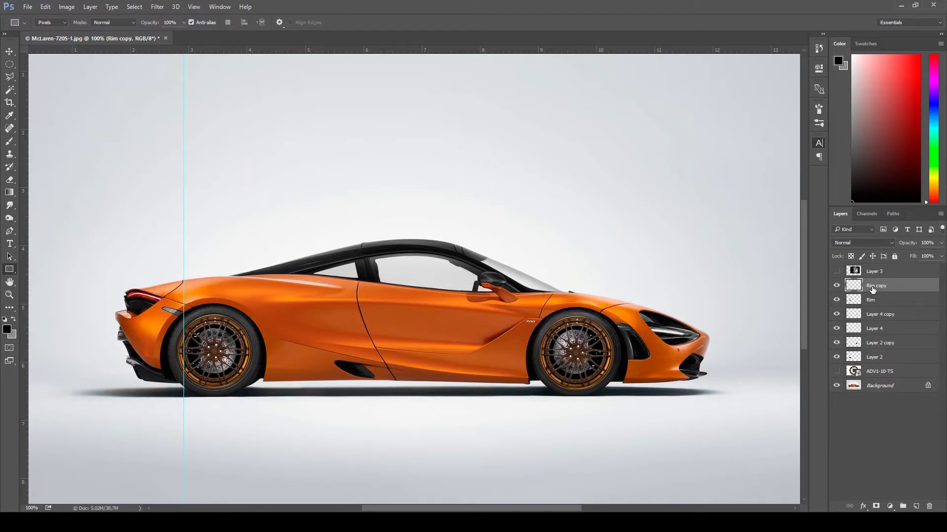
pyautogui.press('i')
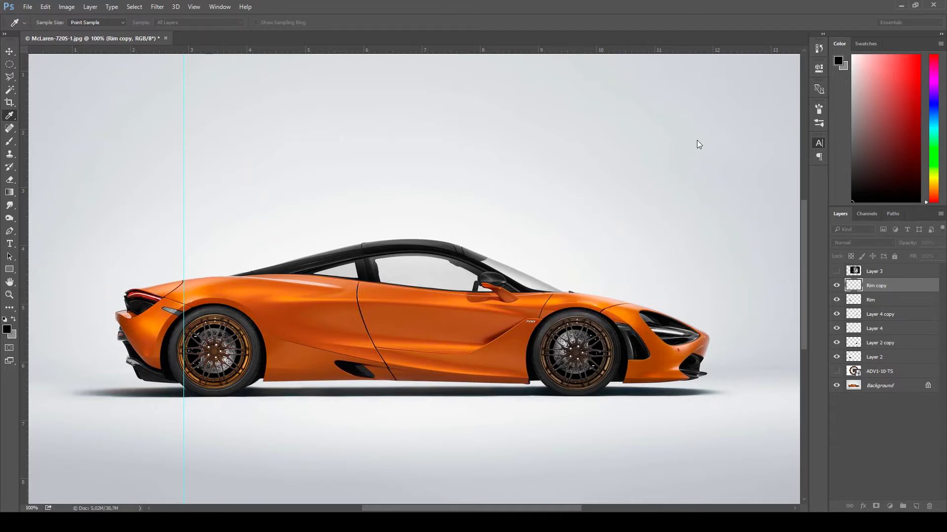
pyautogui.press('u')
pyautogui.click(871, 300)
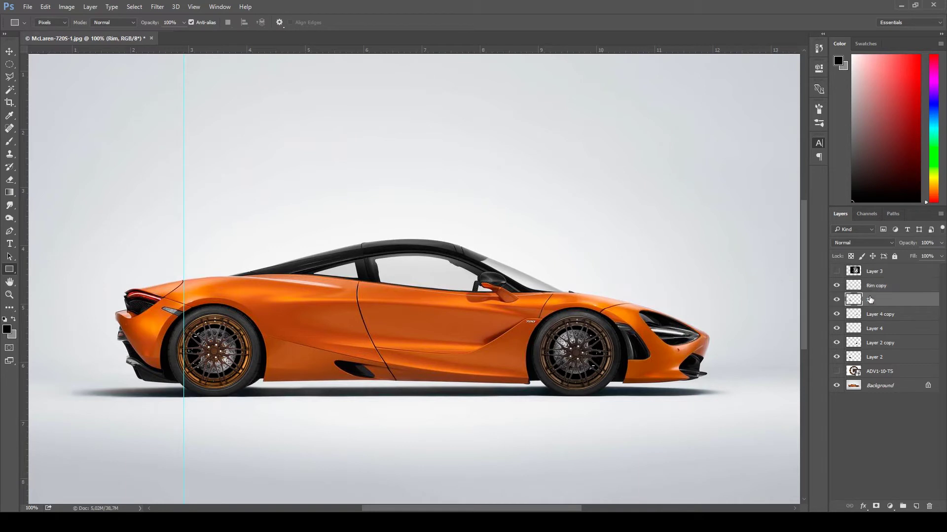
pyautogui.press('i')
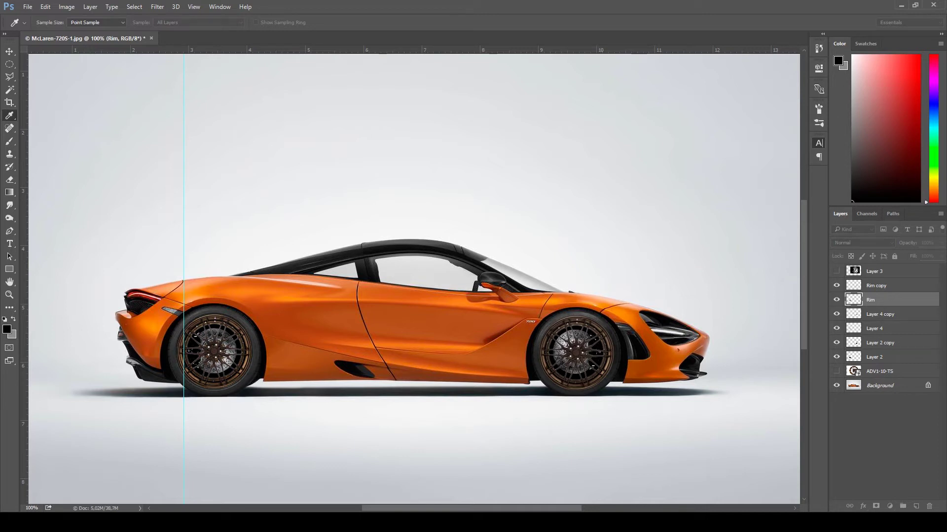
pyautogui.click(570, 170)
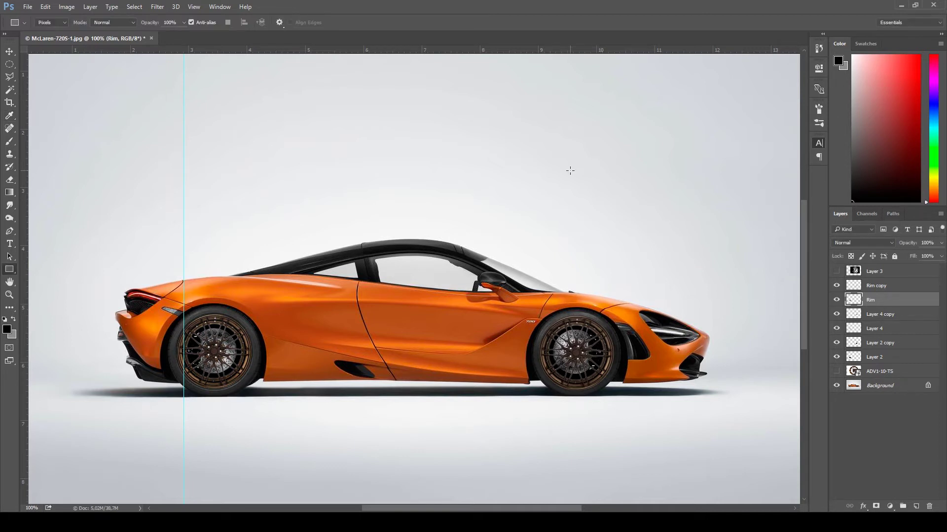
# Hide the guides and check the finished wheels with the whole car in view.
pyautogui.hotkey('ctrl', 'h')
pyautogui.hotkey('ctrl', '-')
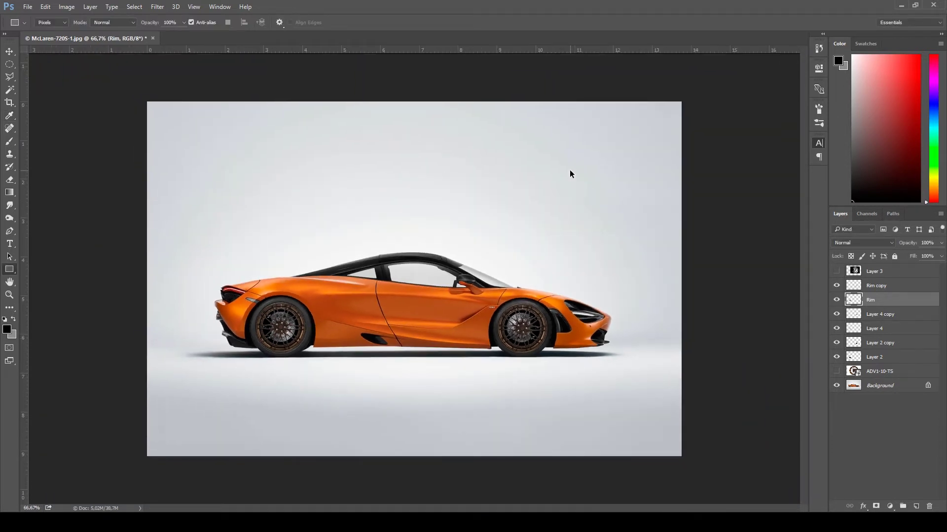
pyautogui.hotkey('ctrl', '+')
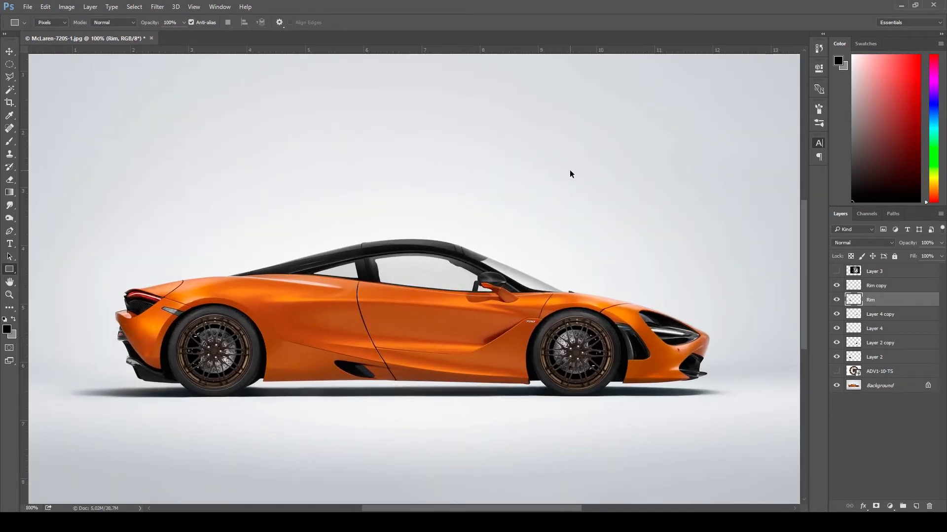
pyautogui.hotkey('ctrl', '-')
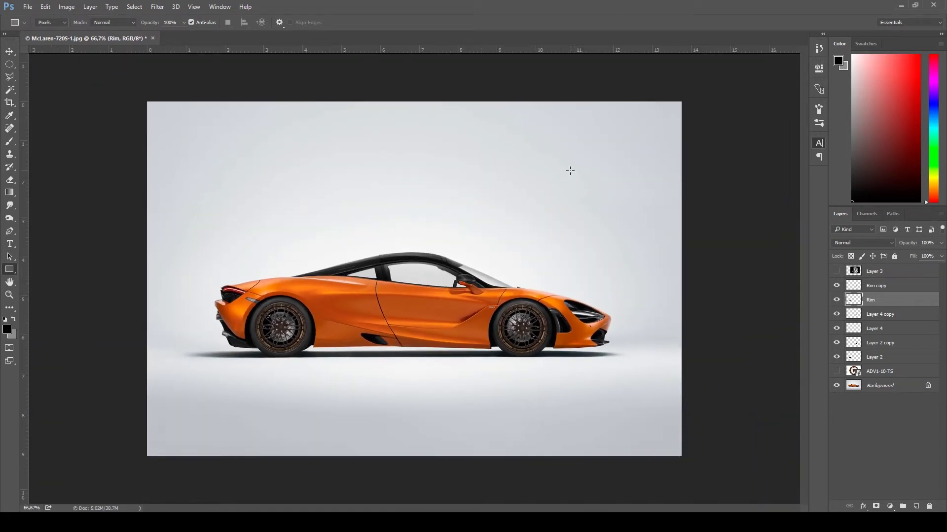